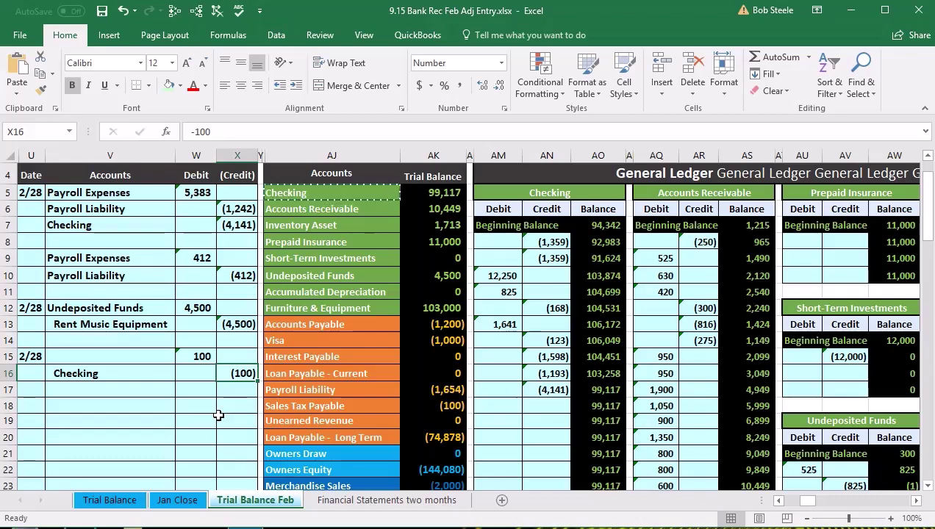
# - Find the Owners Draw account in the trial balance and check the Owners Equity balance formula
pyautogui.scroll(-1, 218, 415)
pyautogui.scroll(-2, 219, 415)
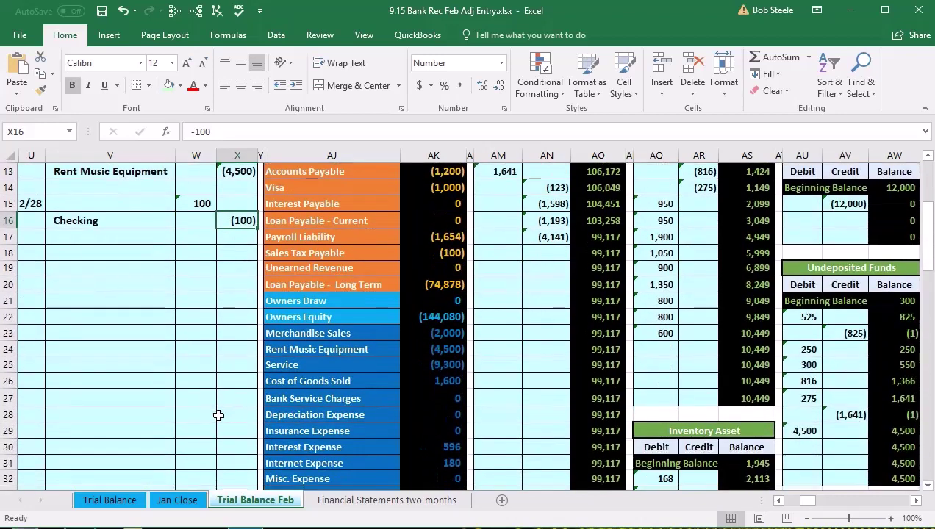
pyautogui.click(327, 301)
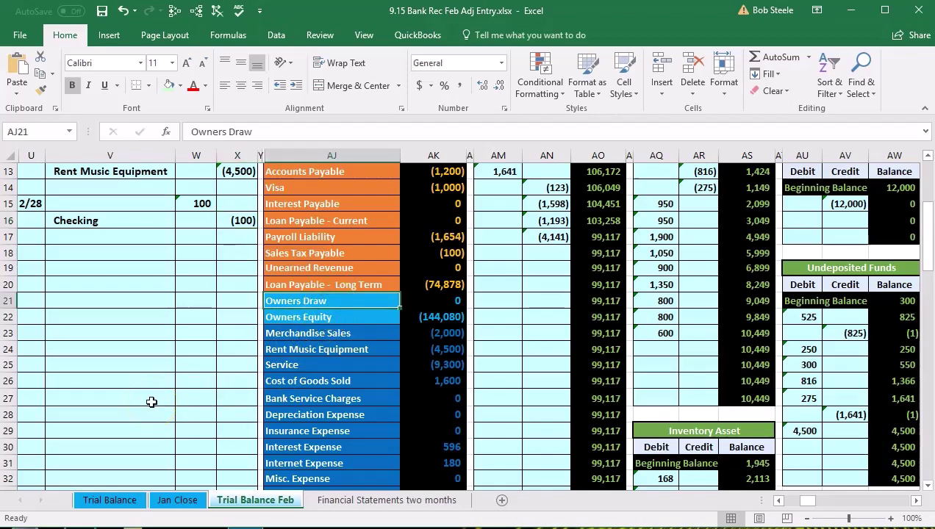
pyautogui.scroll(-3, 150, 402)
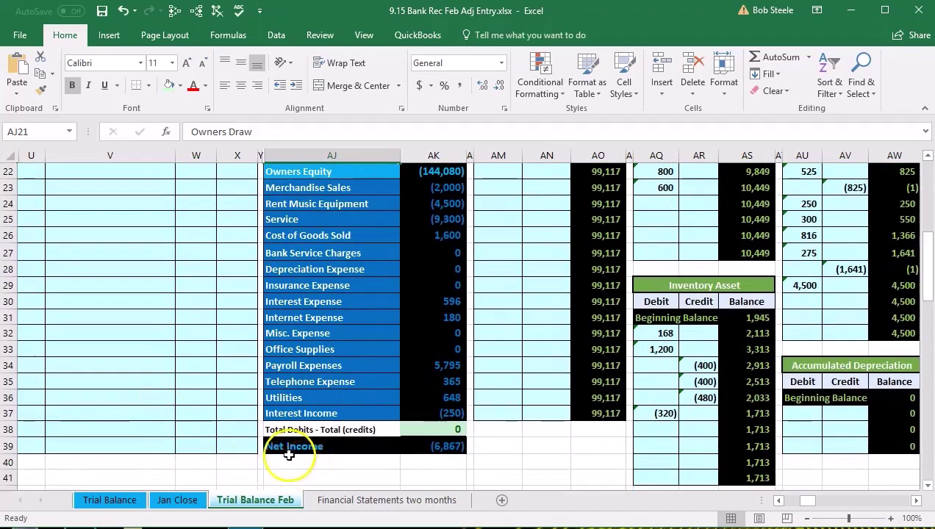
pyautogui.scroll(3, 254, 460)
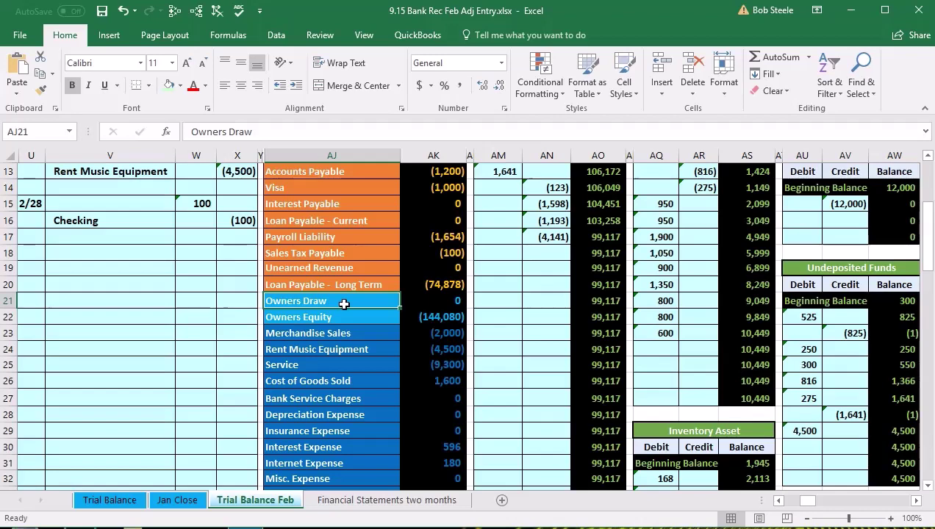
pyautogui.click(435, 318)
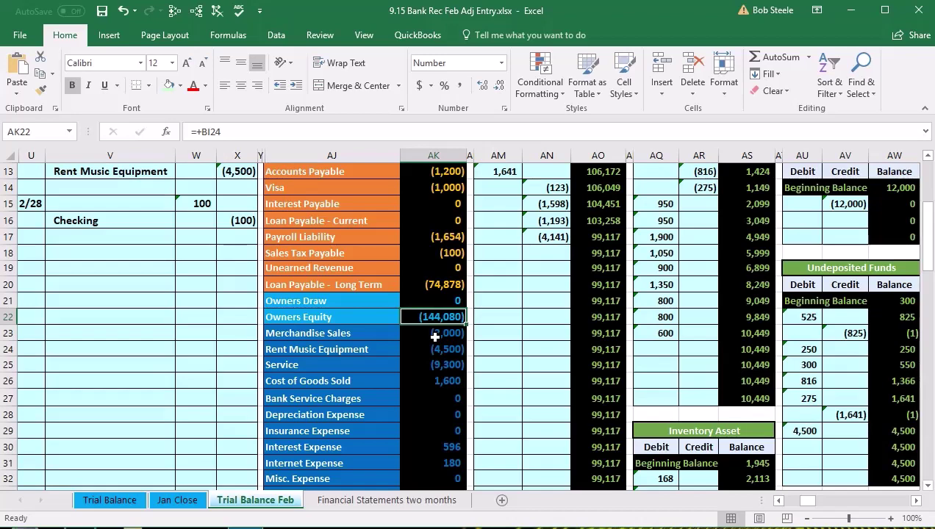
pyautogui.click(358, 302)
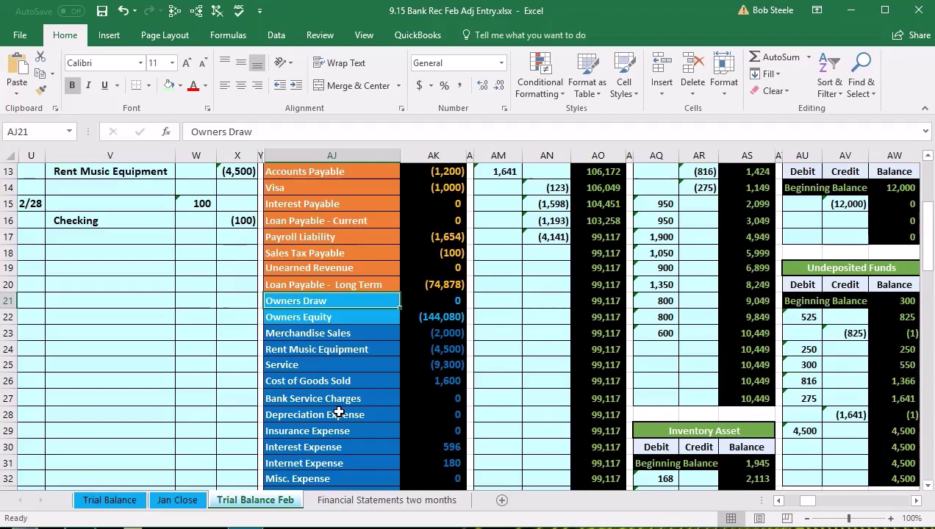
# - Copy the Owners Draw account name into the 2/28 journal line's account cell V15
pyautogui.rightClick(346, 301)
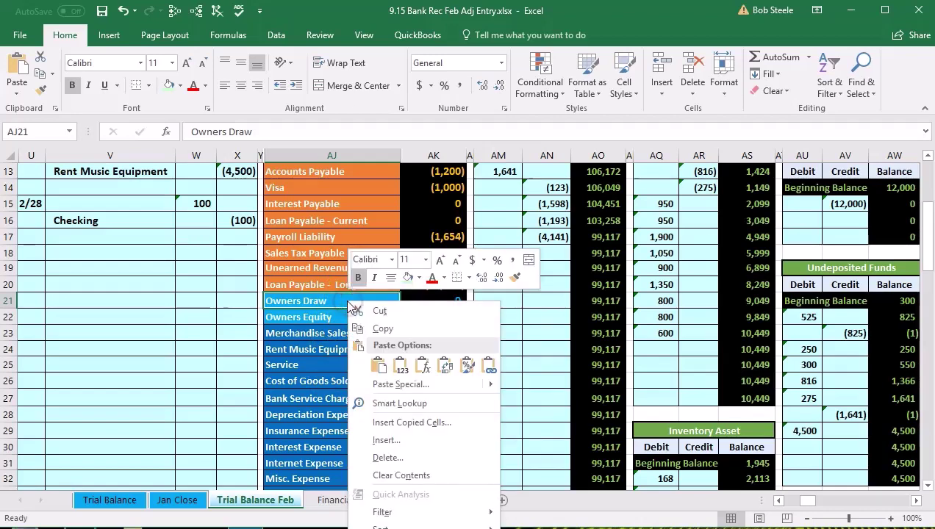
pyautogui.click(361, 329)
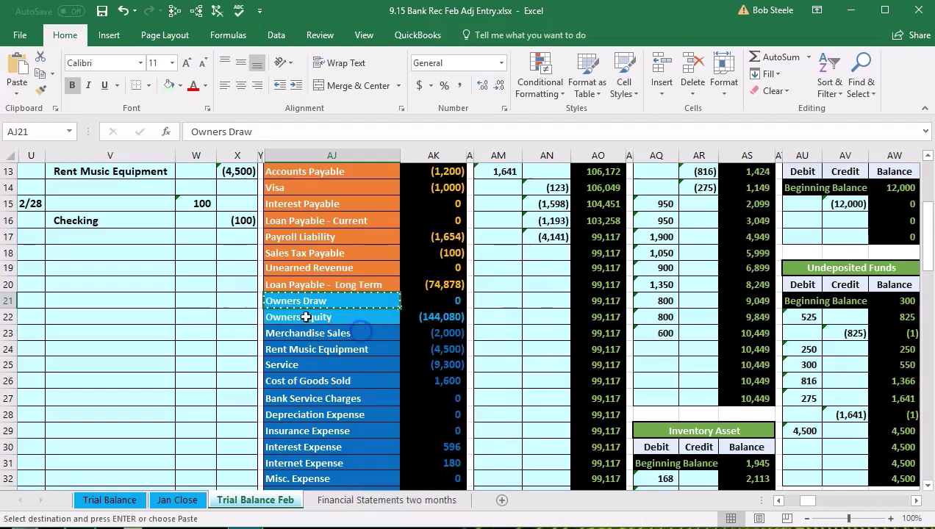
pyautogui.click(118, 202)
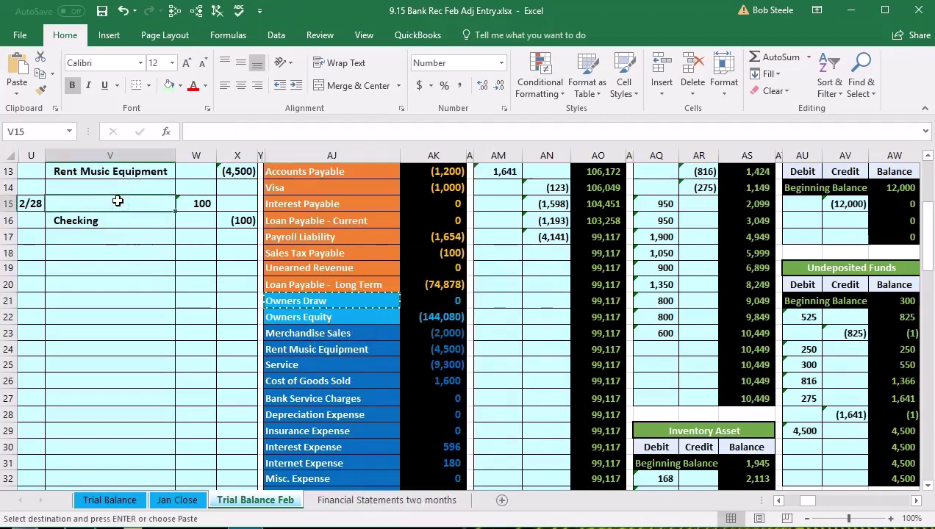
pyautogui.rightClick(117, 201)
pyautogui.click(167, 264)
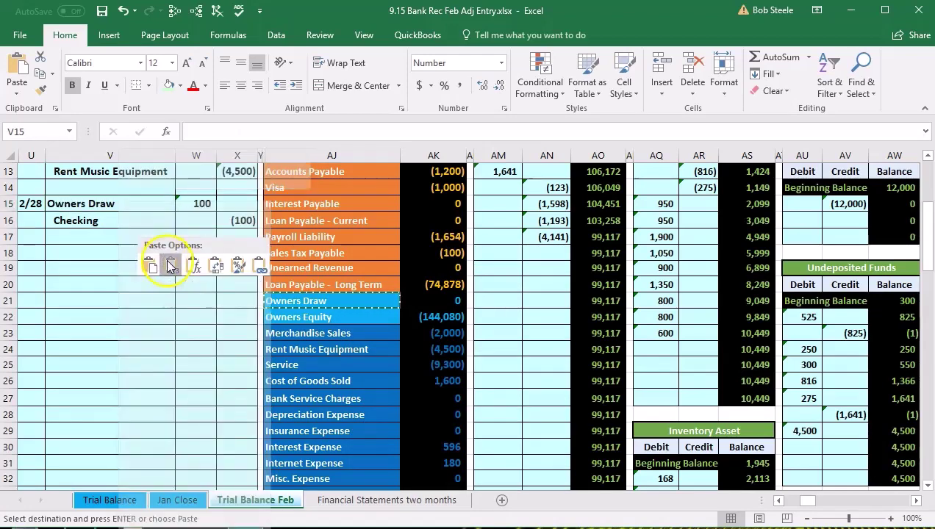
pyautogui.scroll(1, 157, 358)
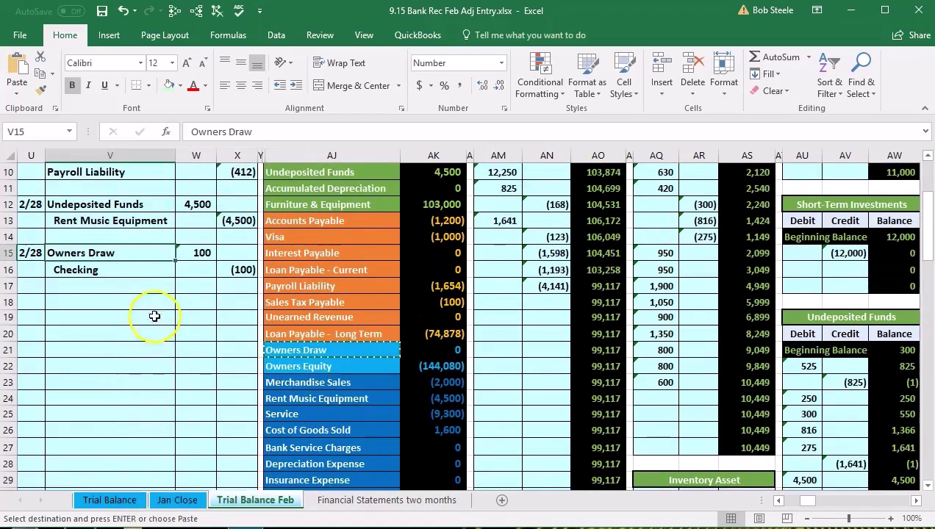
pyautogui.moveTo(118, 252); pyautogui.dragTo(197, 255)
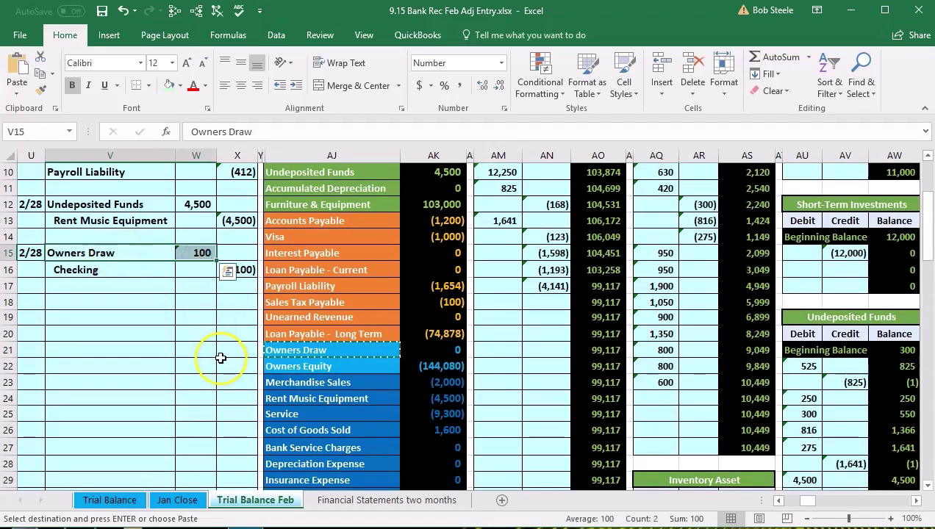
pyautogui.scroll(3, 221, 371)
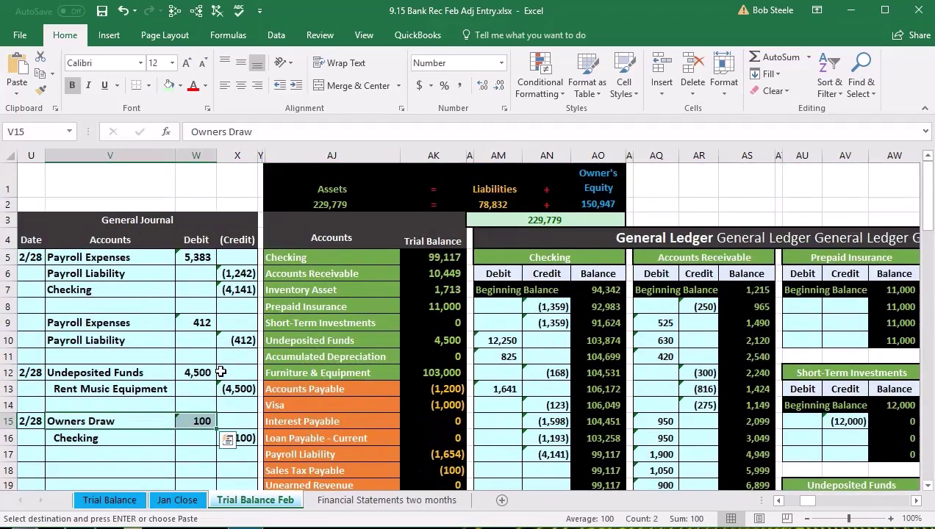
# - Freeze panes at the Assets cell AJ1, then reselect the Owners Draw journal line
pyautogui.click(307, 178)
pyautogui.click(309, 210)
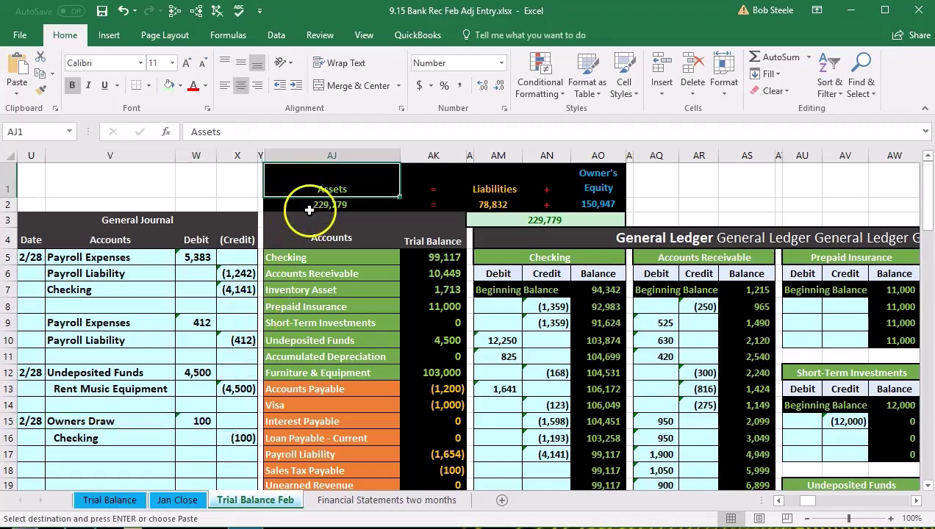
pyautogui.click(299, 200)
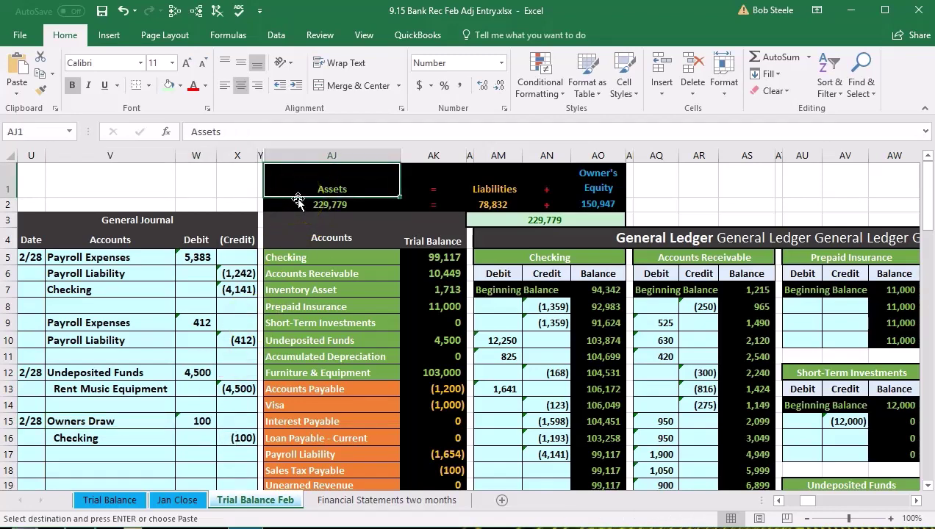
pyautogui.click(363, 37)
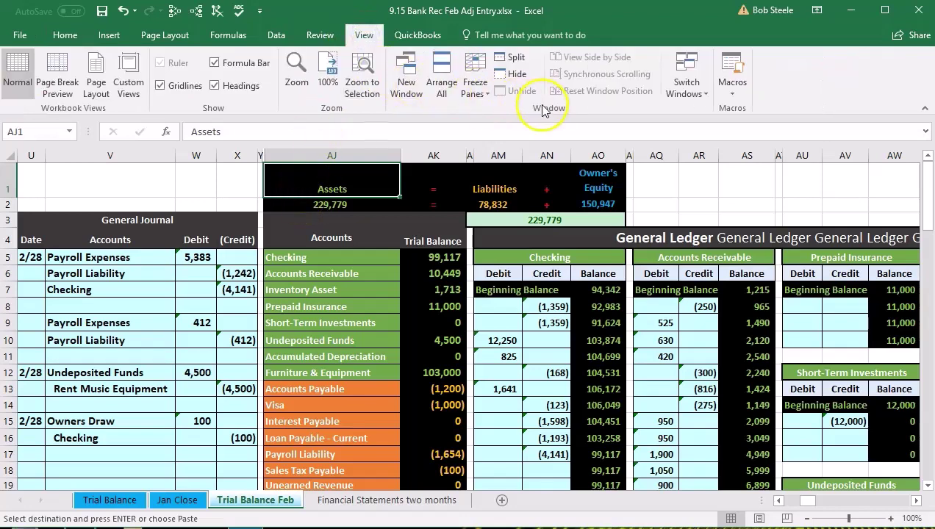
pyautogui.click(476, 87)
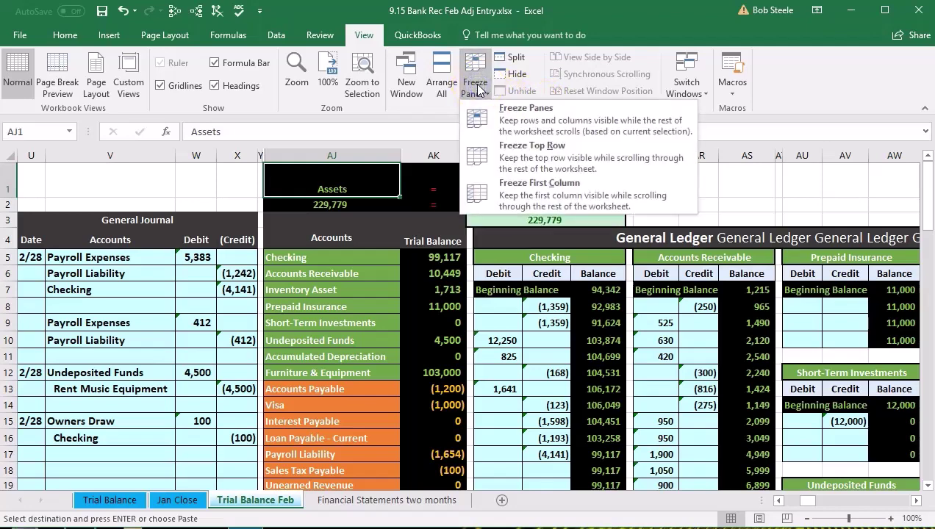
pyautogui.click(547, 121)
pyautogui.click(155, 420)
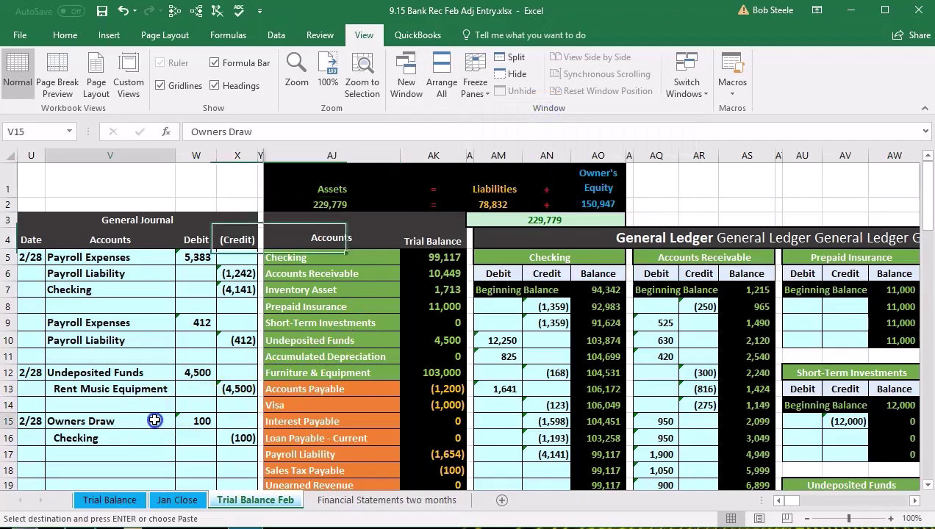
pyautogui.scroll(-1, 154, 421)
pyautogui.scroll(-1, 174, 426)
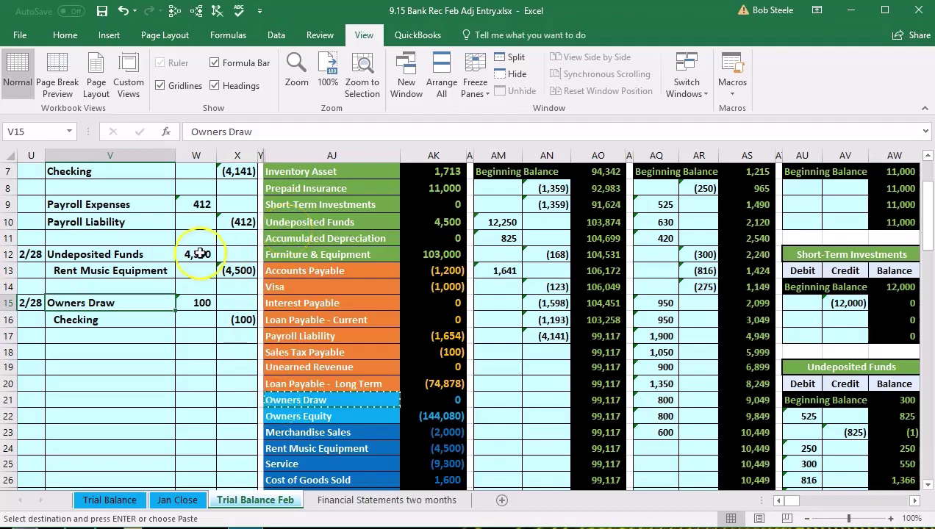
# - Link the Owners Draw ledger's first debit cell to the journal's 100 debit with a formula
pyautogui.press('Right')
pyautogui.press('Right')
pyautogui.press('Right')
pyautogui.press('Right')
pyautogui.press('Right')
pyautogui.press('Right')
pyautogui.press('Right')
pyautogui.press('Right')
pyautogui.press('Right')
pyautogui.press('Right')
pyautogui.press('Right')
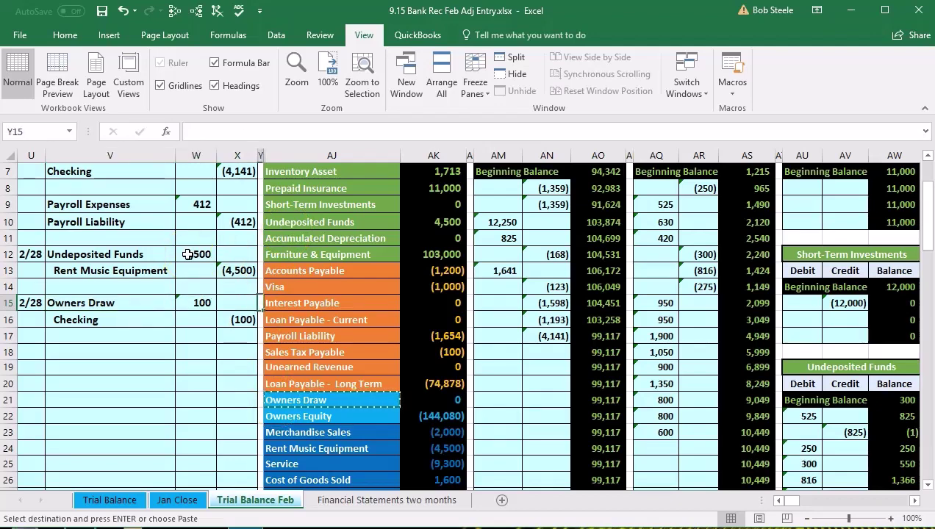
pyautogui.press('Right')
pyautogui.press('Right')
pyautogui.press('Right')
pyautogui.press('Right')
pyautogui.press('Right')
pyautogui.press('Right')
pyautogui.press('Right')
pyautogui.press('Right')
pyautogui.press('Right')
pyautogui.press('Right')
pyautogui.press('Right')
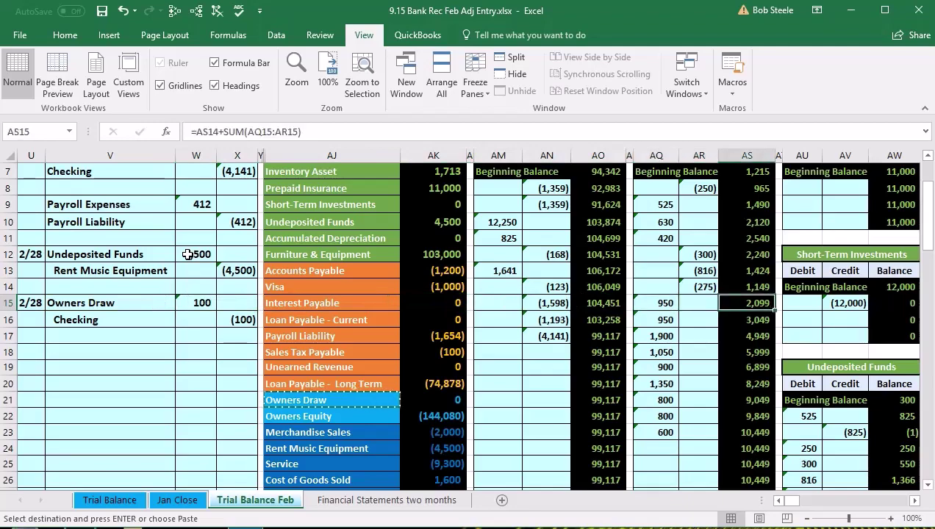
pyautogui.press('Right')
pyautogui.press('Right')
pyautogui.press('Right')
pyautogui.press('Right')
pyautogui.press('Right')
pyautogui.press('Right')
pyautogui.press('Right')
pyautogui.press('Right')
pyautogui.press('Right')
pyautogui.press('Right')
pyautogui.press('Right')
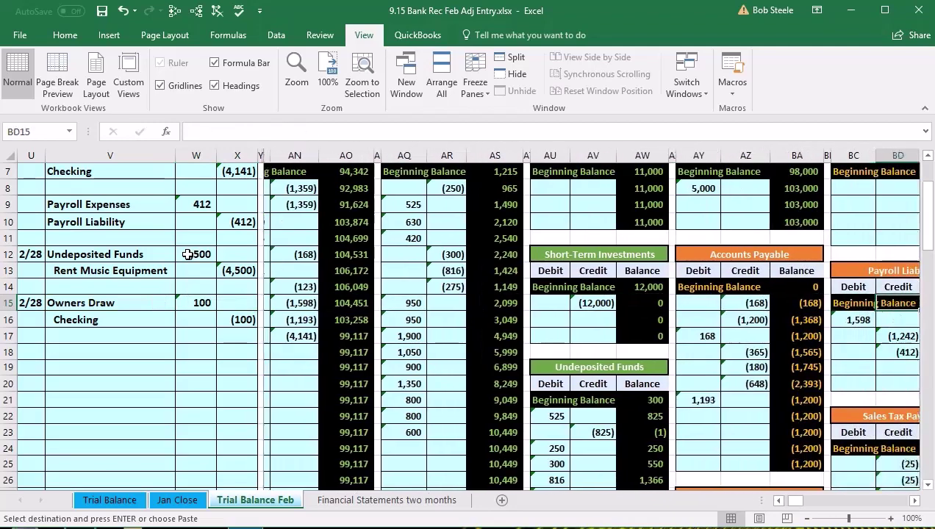
pyautogui.press('Right')
pyautogui.press('Right')
pyautogui.press('Right')
pyautogui.press('Right')
pyautogui.press('Right')
pyautogui.press('Right')
pyautogui.press('Right')
pyautogui.press('Right')
pyautogui.press('Right')
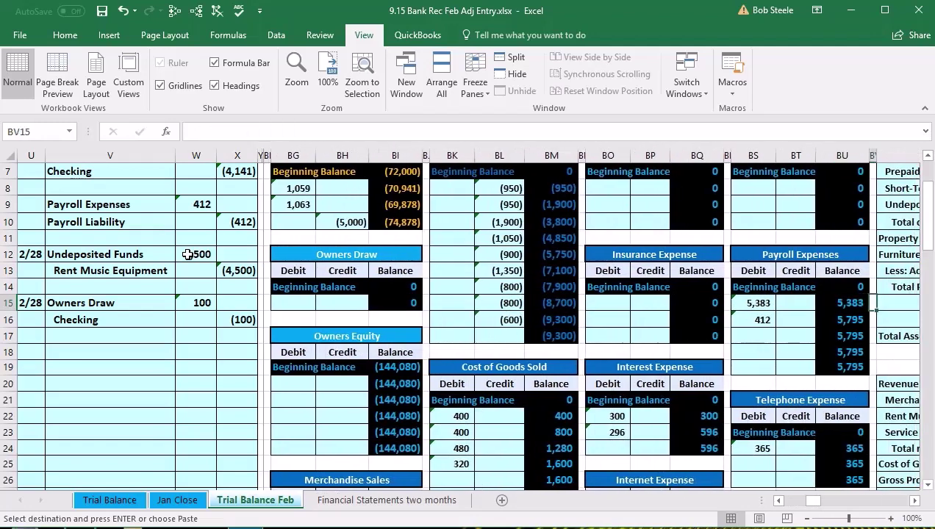
pyautogui.click(297, 252)
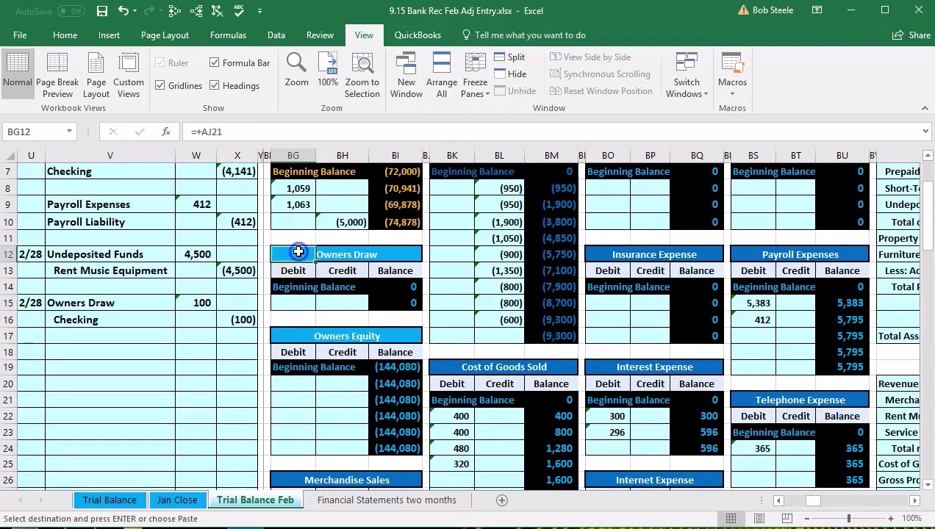
pyautogui.click(293, 302)
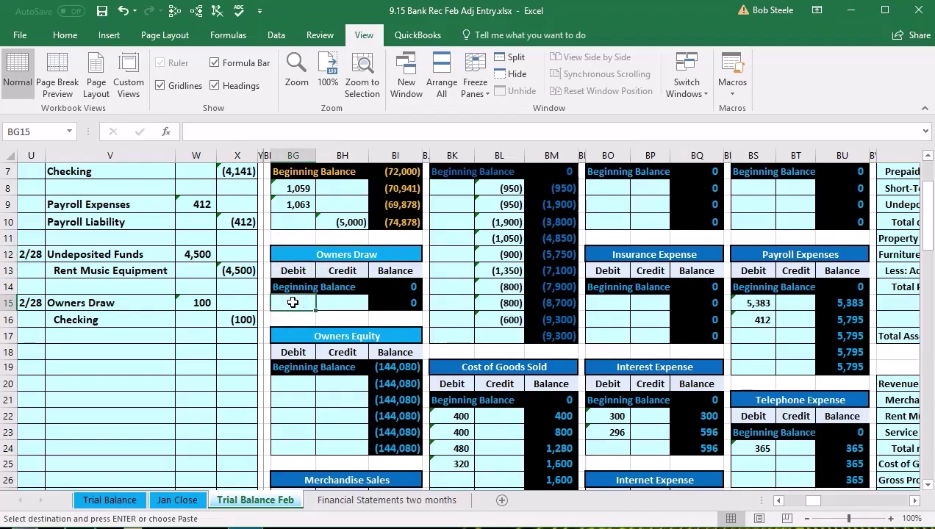
pyautogui.write('=')
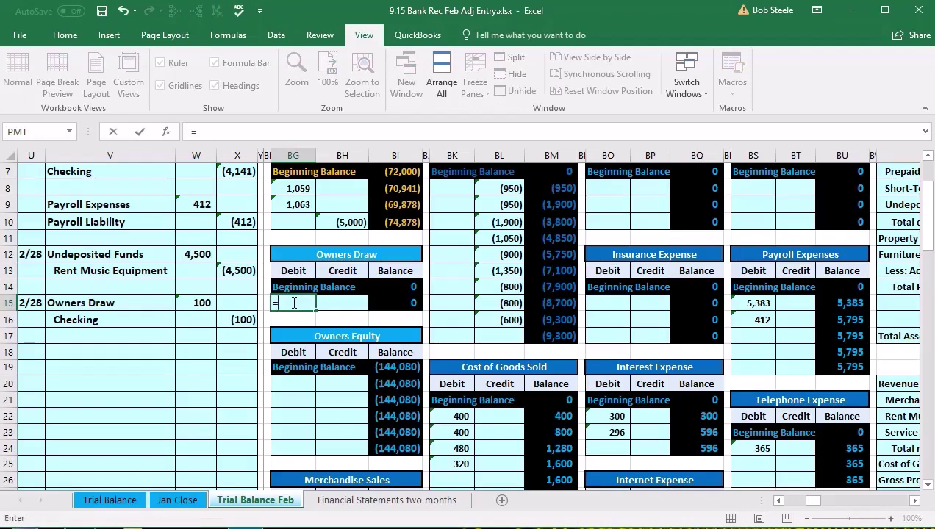
pyautogui.click(197, 304)
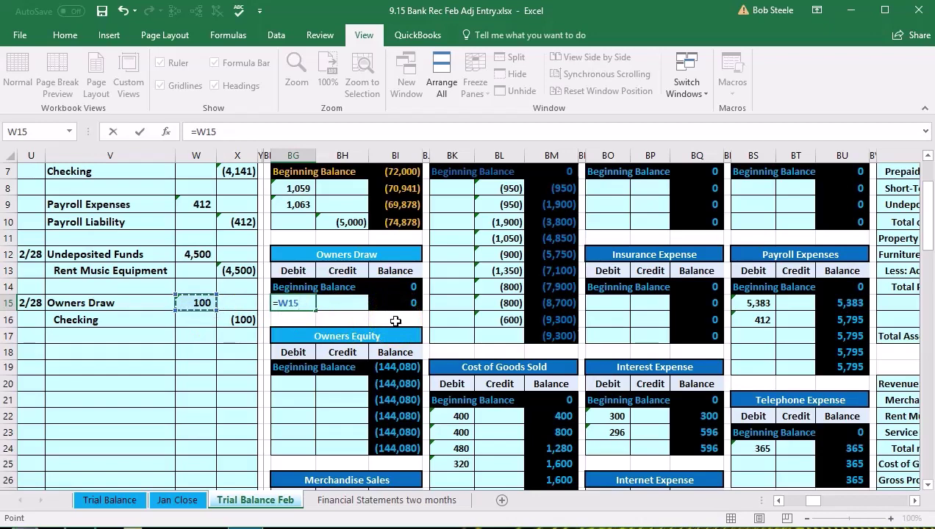
pyautogui.press('Return')
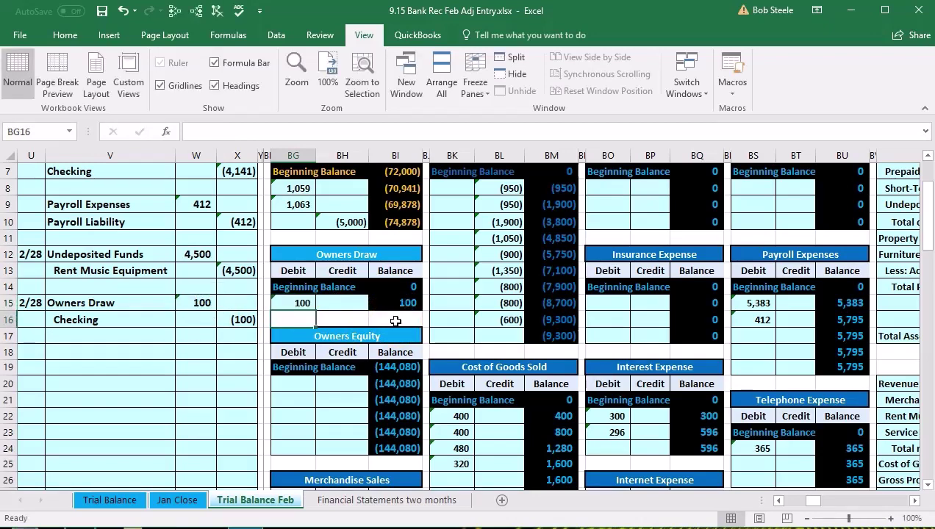
pyautogui.press('Left')
pyautogui.press('Left')
pyautogui.press('Left')
pyautogui.press('Left')
pyautogui.press('Left')
pyautogui.press('Left')
pyautogui.press('Left')
pyautogui.press('Left')
pyautogui.press('Left')
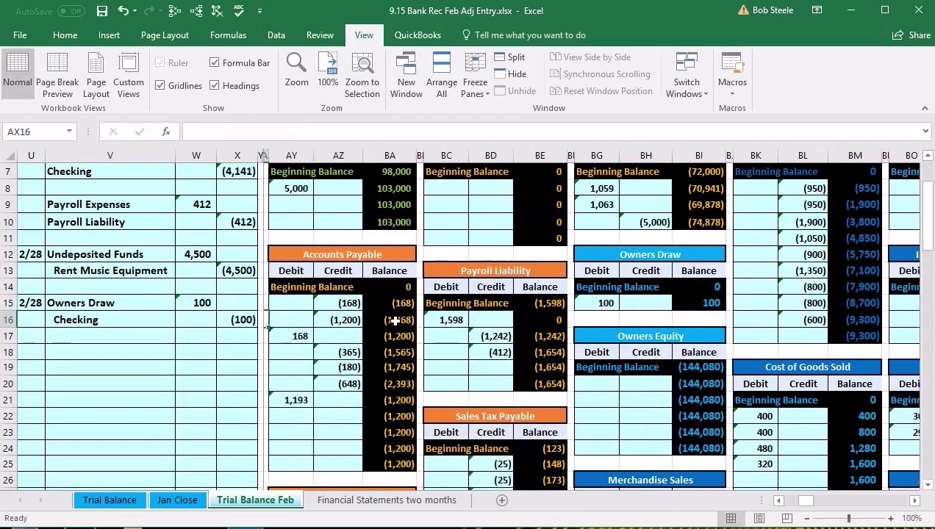
pyautogui.press('Left')
pyautogui.press('Left')
pyautogui.press('Left')
pyautogui.press('Left')
pyautogui.press('Left')
pyautogui.press('Left')
pyautogui.press('Left')
pyautogui.press('Left')
pyautogui.press('Left')
pyautogui.press('Left')
pyautogui.press('Left')
pyautogui.press('Left')
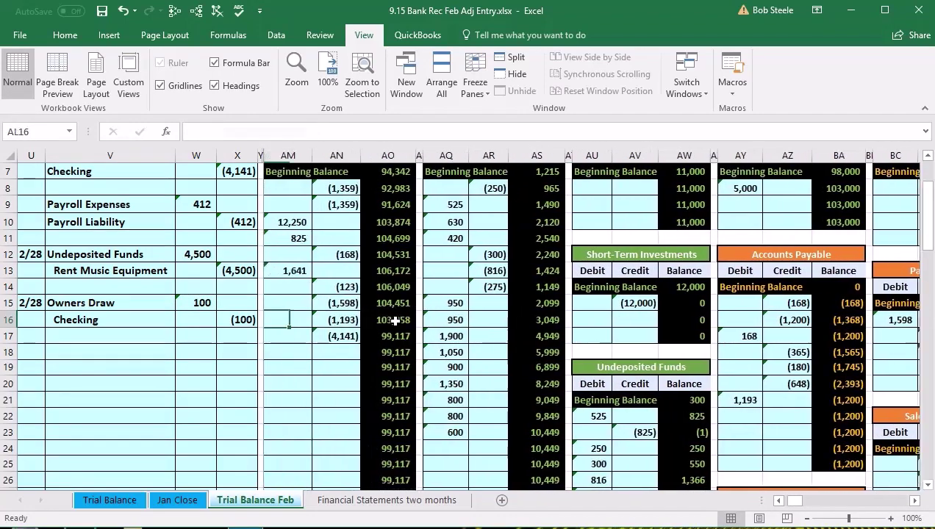
pyautogui.press('Left')
pyautogui.press('Left')
pyautogui.press('Left')
pyautogui.press('Left')
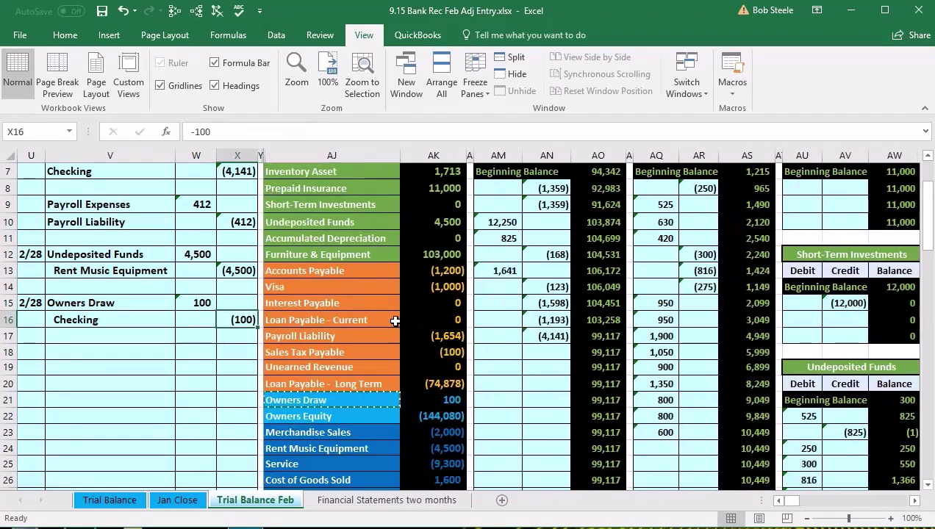
pyautogui.scroll(-1, 405, 334)
pyautogui.click(418, 350)
pyautogui.scroll(-3, 417, 351)
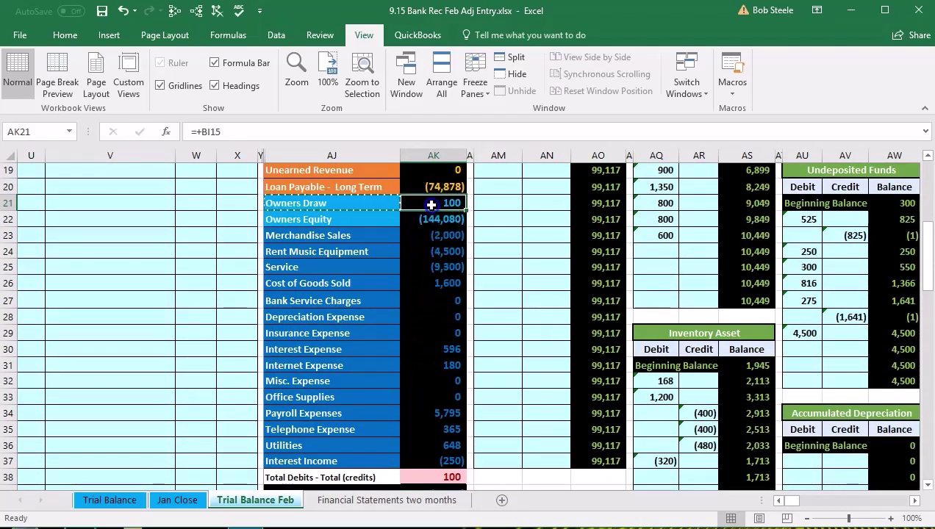
pyautogui.moveTo(432, 205); pyautogui.dragTo(445, 457)
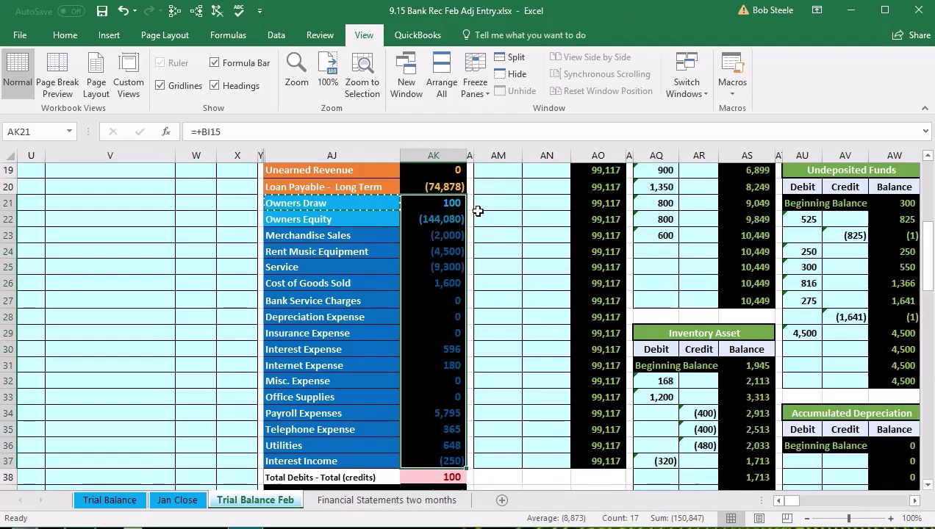
pyautogui.click(444, 266)
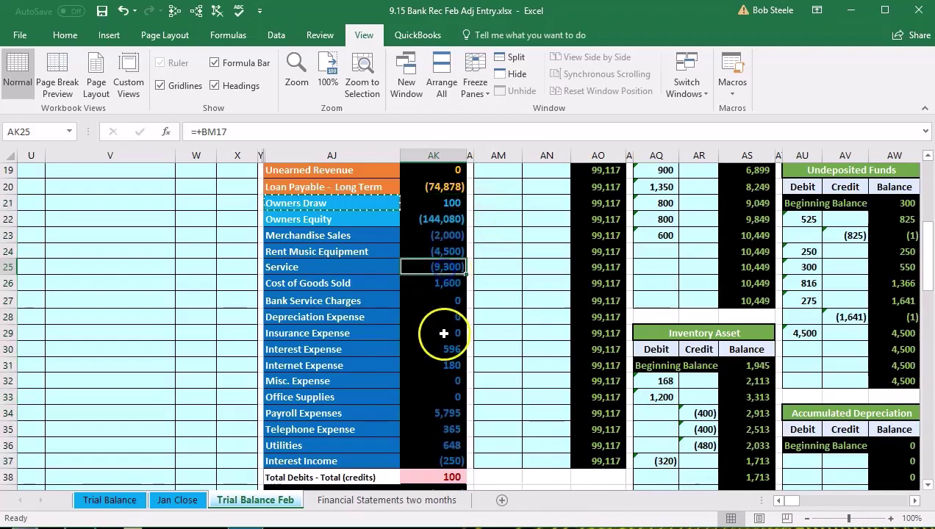
pyautogui.scroll(-1, 433, 441)
pyautogui.doubleClick(437, 448)
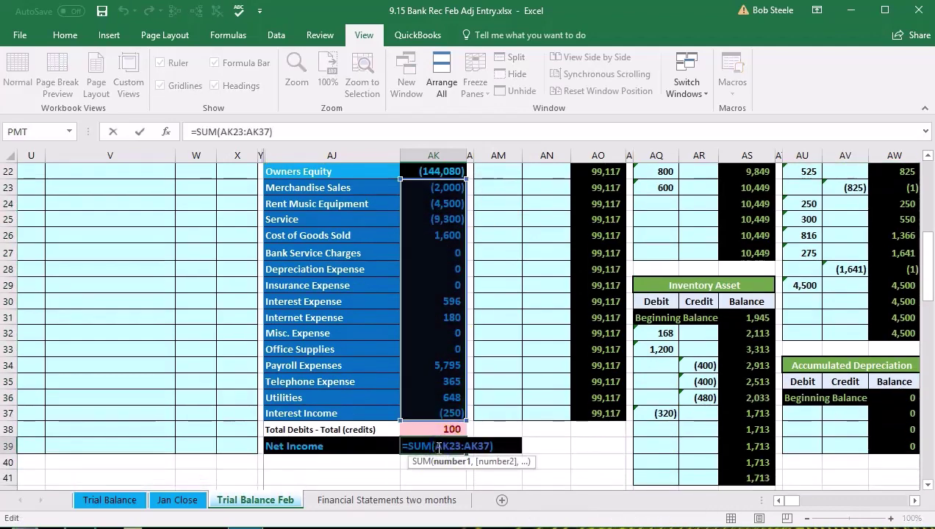
pyautogui.press('Return')
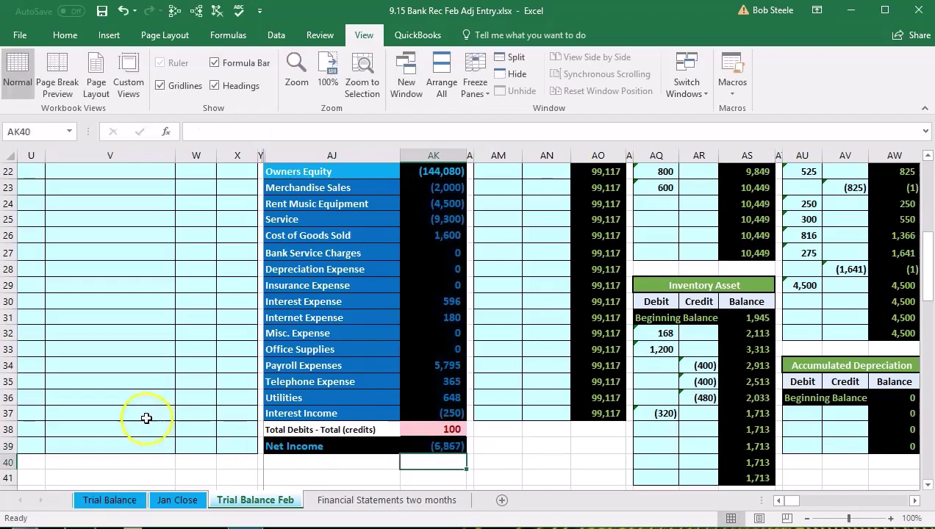
pyautogui.scroll(2, 146, 402)
pyautogui.scroll(2, 146, 402)
pyautogui.moveTo(94, 271); pyautogui.dragTo(225, 271)
# - Link Checking ledger credit AN18 to the journal's (100) in X16, then confirm the trial balance totals 0
pyautogui.scroll(2, 223, 357)
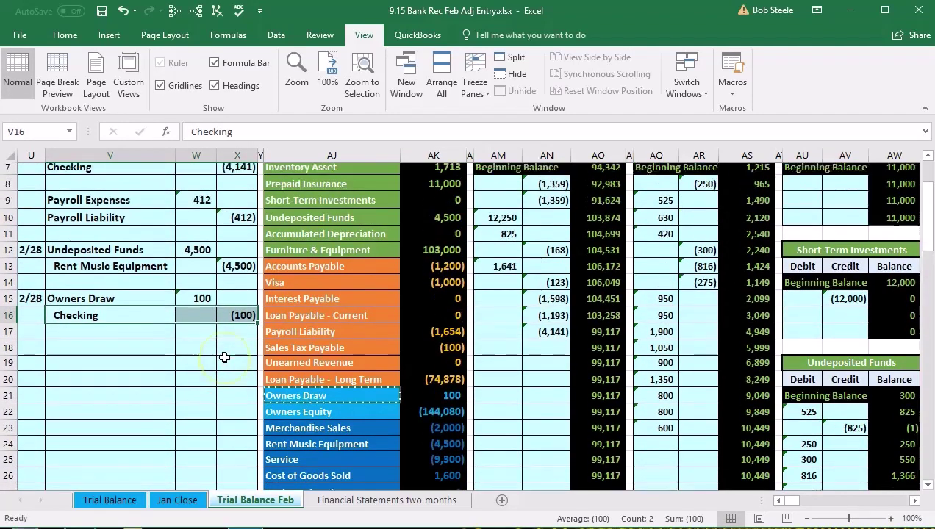
pyautogui.click(314, 193)
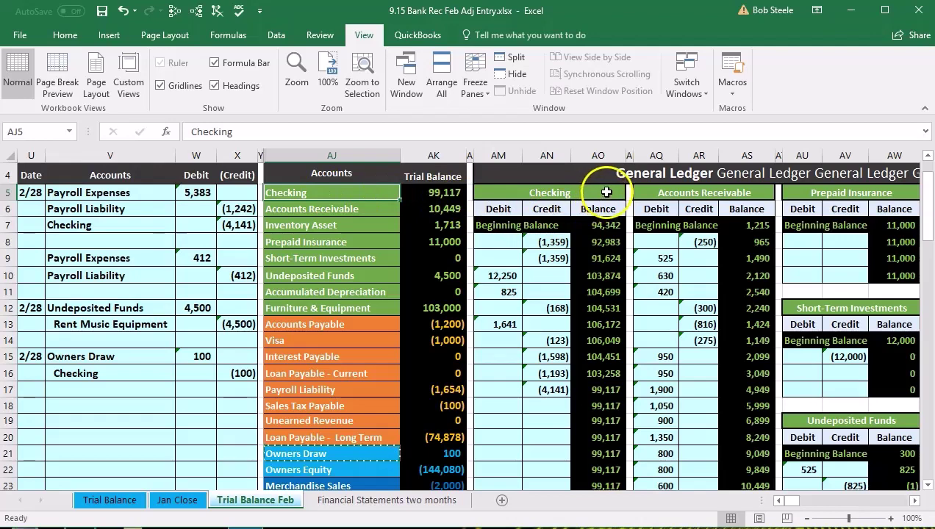
pyautogui.click(540, 406)
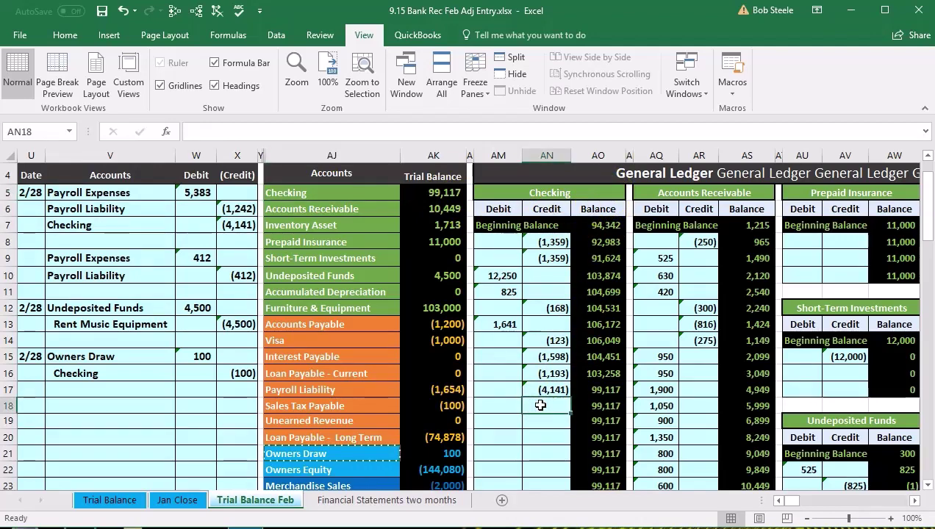
pyautogui.click(535, 434)
pyautogui.write('=')
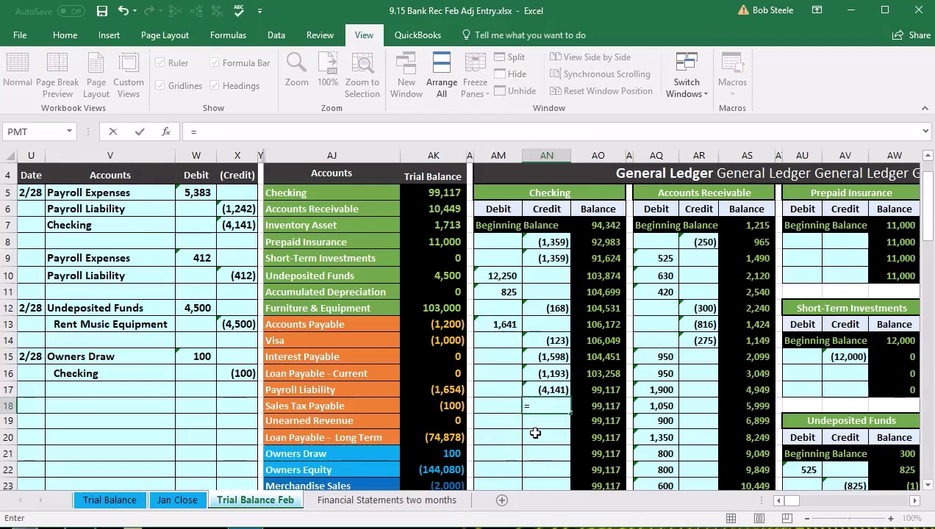
pyautogui.click(228, 367)
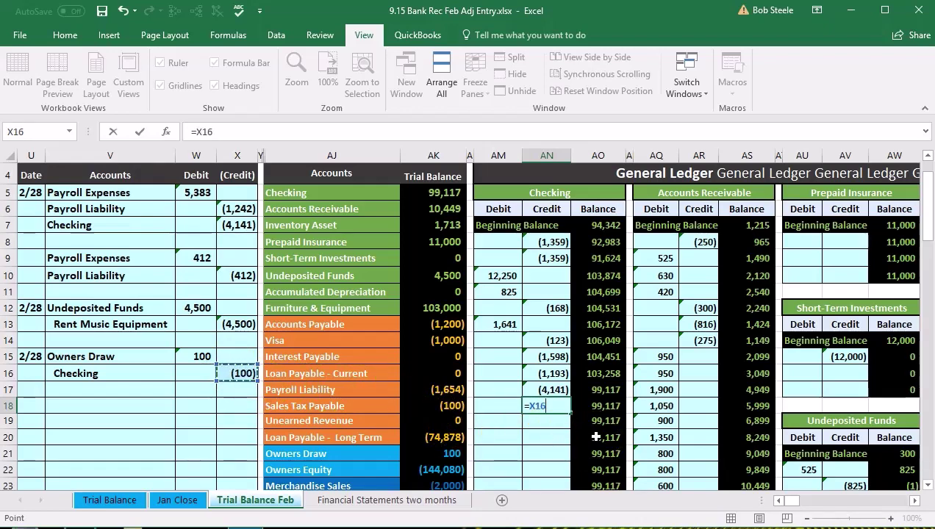
pyautogui.press('Return')
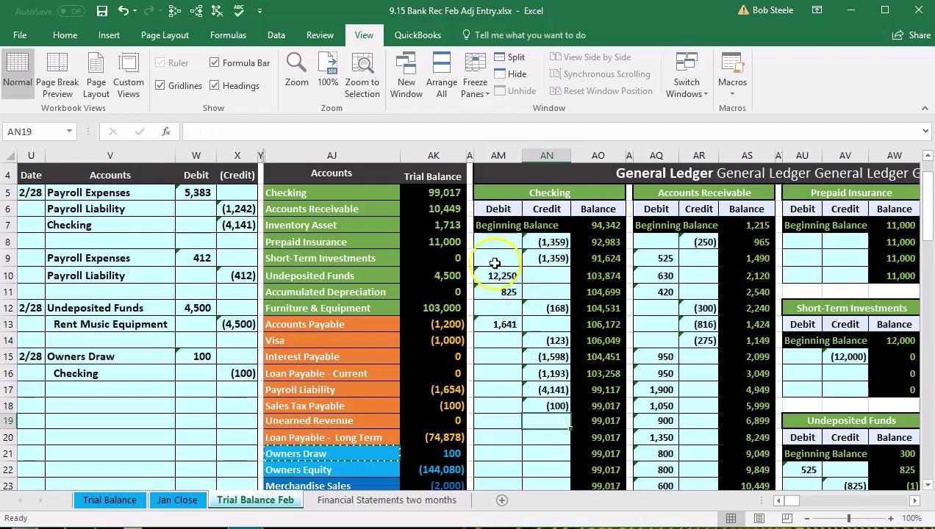
pyautogui.click(450, 194)
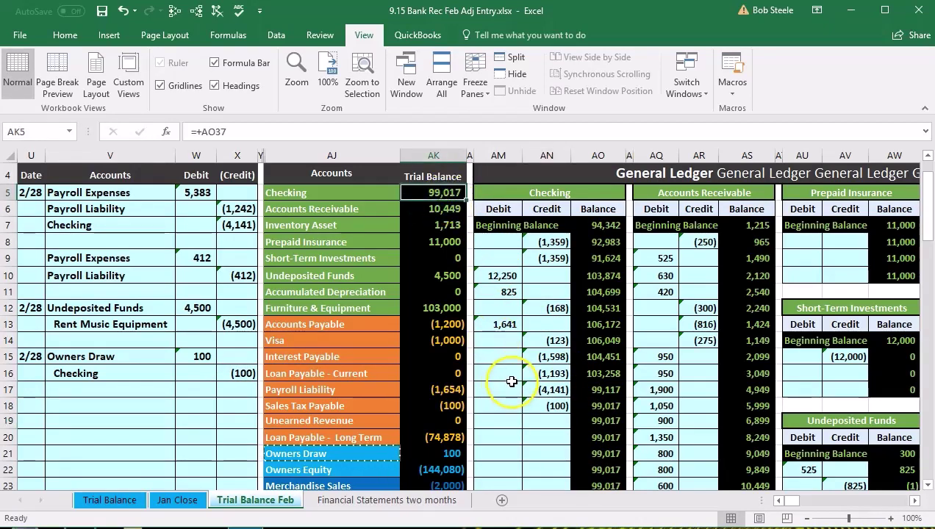
pyautogui.scroll(-6, 512, 381)
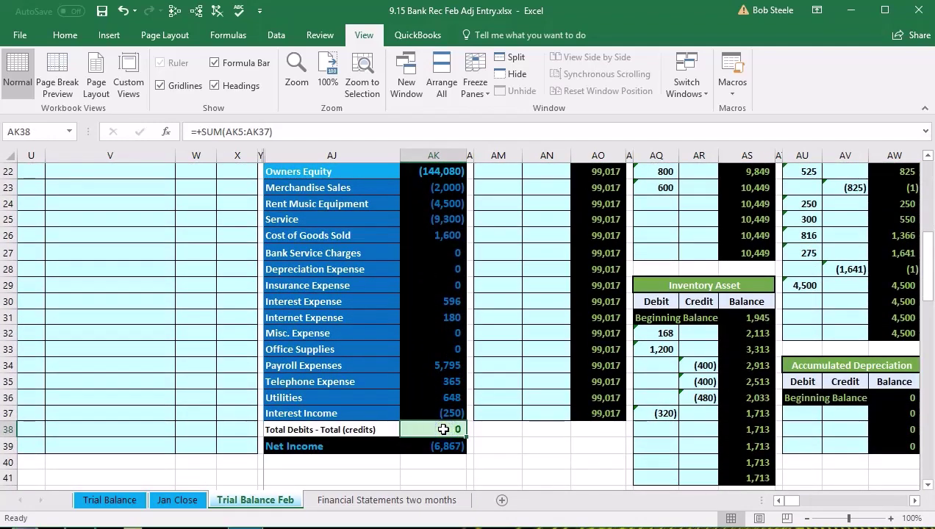
pyautogui.scroll(2, 117, 345)
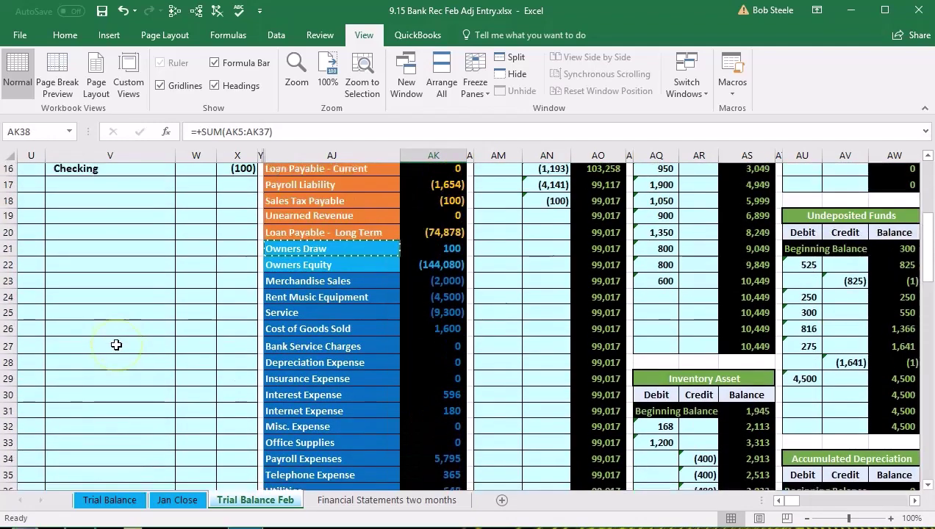
pyautogui.scroll(2, 116, 345)
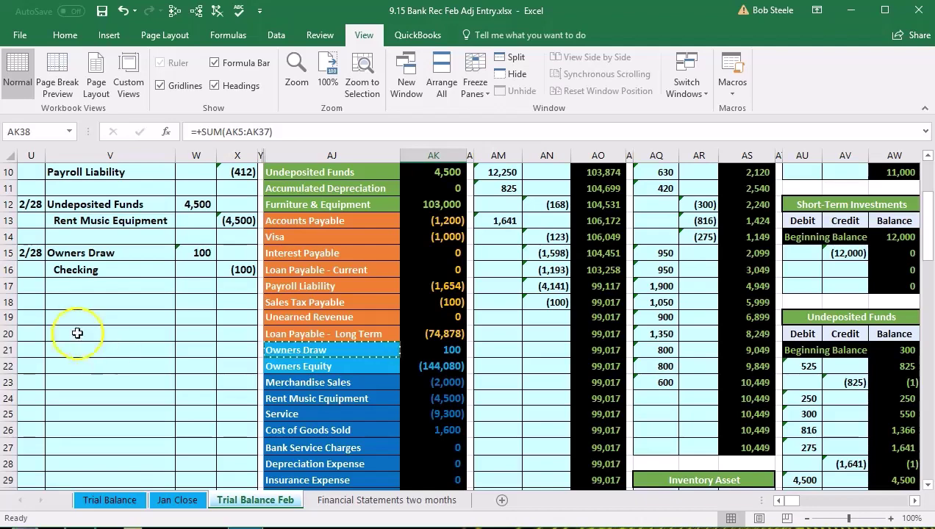
# - Enter the date 2/28 for a new journal entry in U18
pyautogui.click(38, 300)
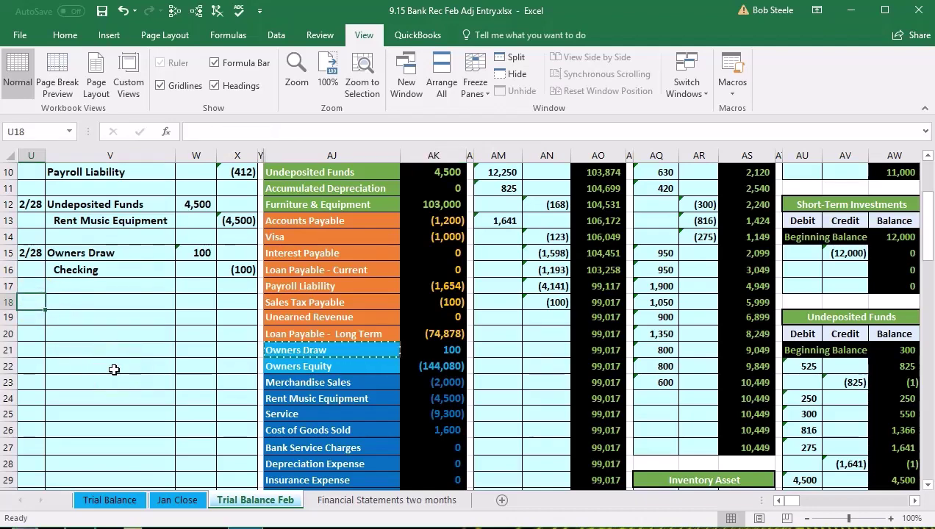
pyautogui.write('2/28')
pyautogui.press('Return')
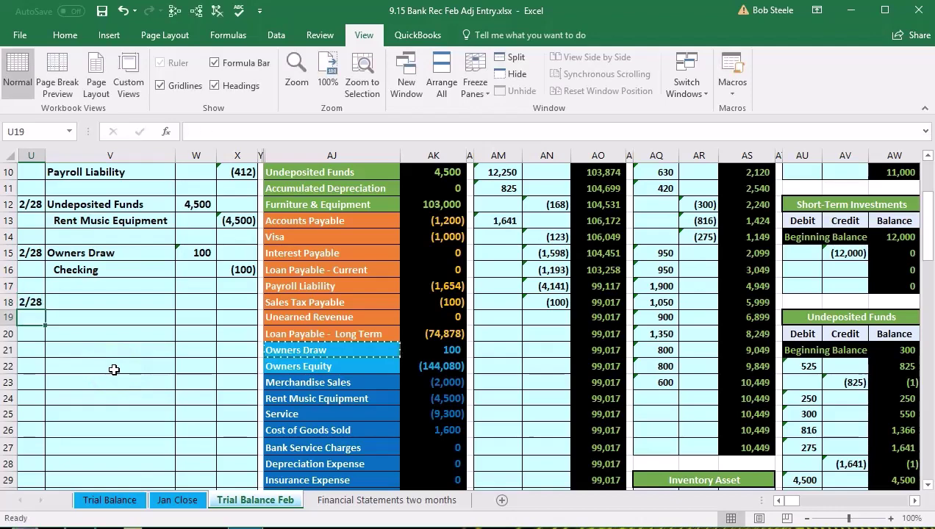
pyautogui.scroll(2, 182, 337)
pyautogui.scroll(1, 243, 281)
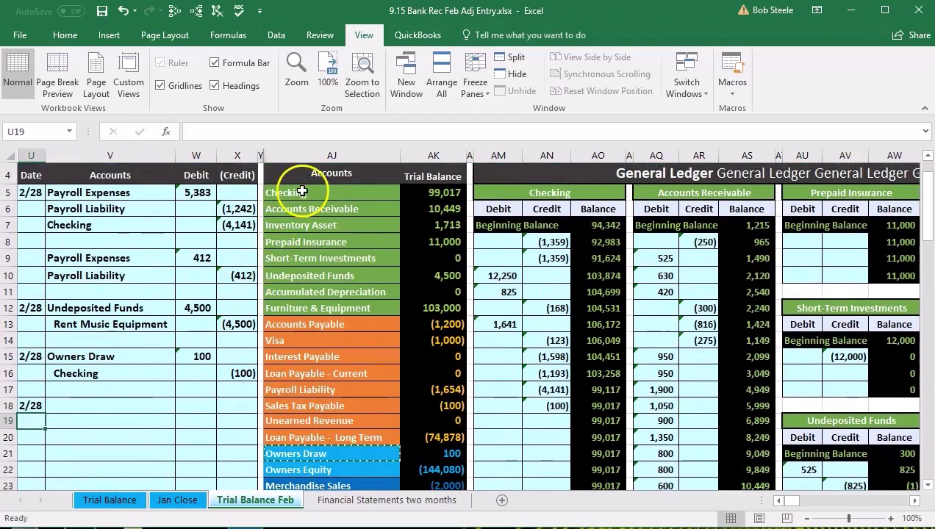
# - Paste the Checking account name as a value into V19 and indent it
pyautogui.moveTo(306, 193); pyautogui.dragTo(423, 195)
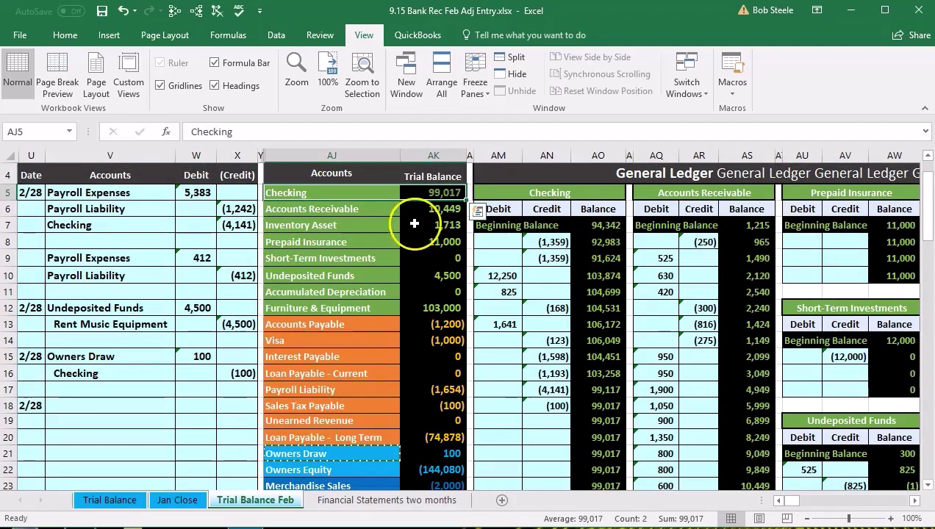
pyautogui.click(354, 192)
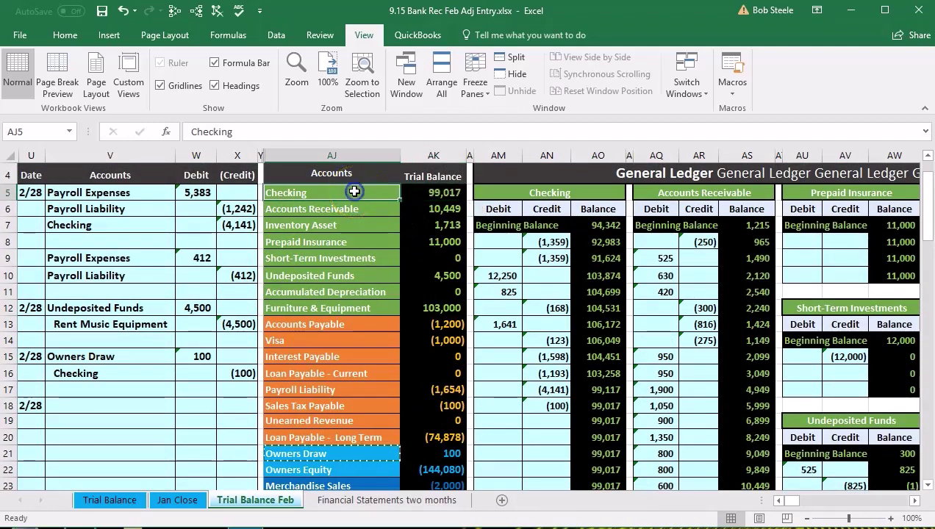
pyautogui.rightClick(355, 192)
pyautogui.click(374, 213)
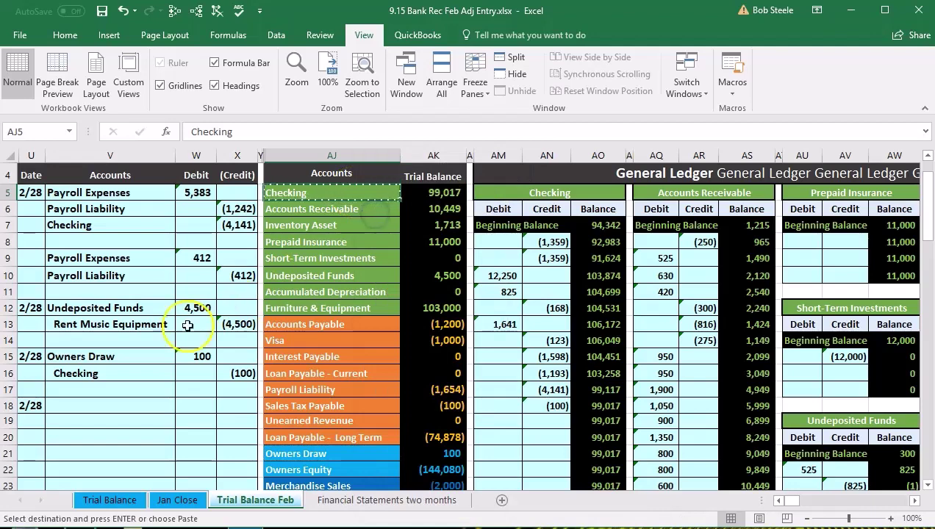
pyautogui.click(61, 420)
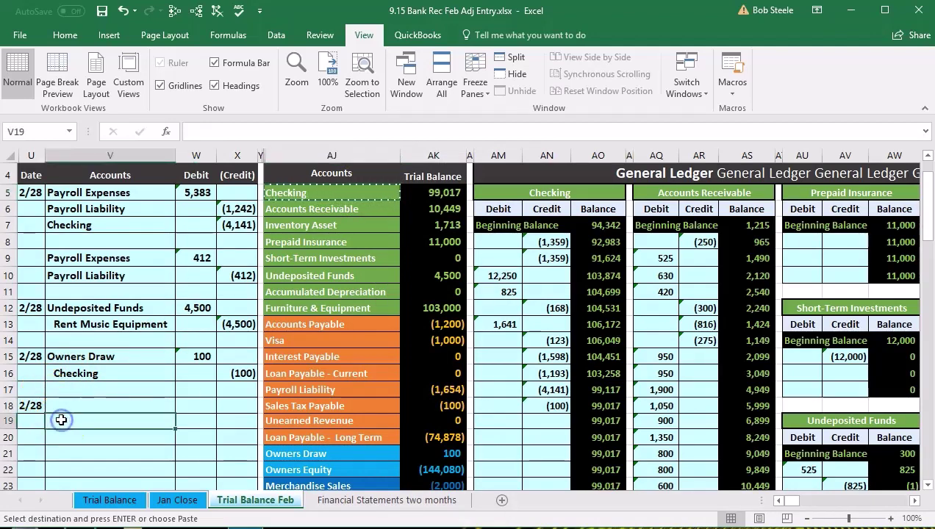
pyautogui.rightClick(61, 420)
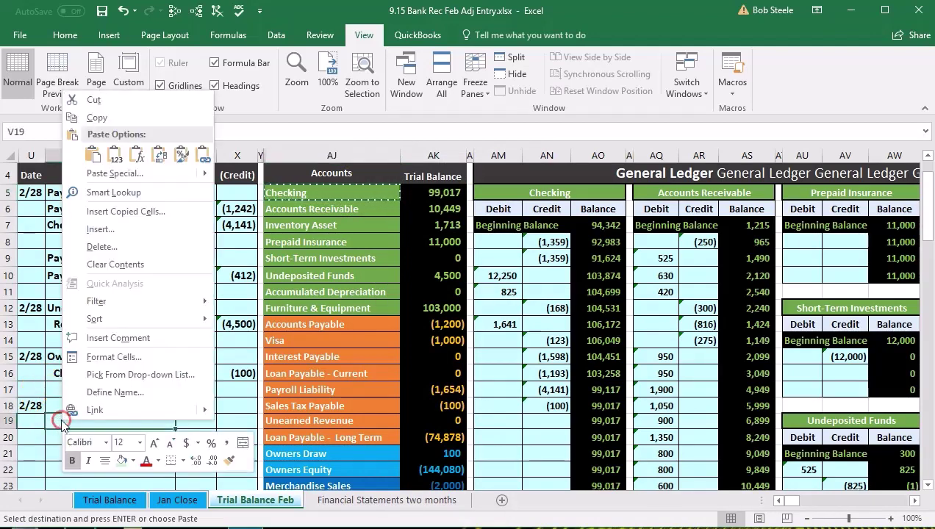
pyautogui.click(115, 157)
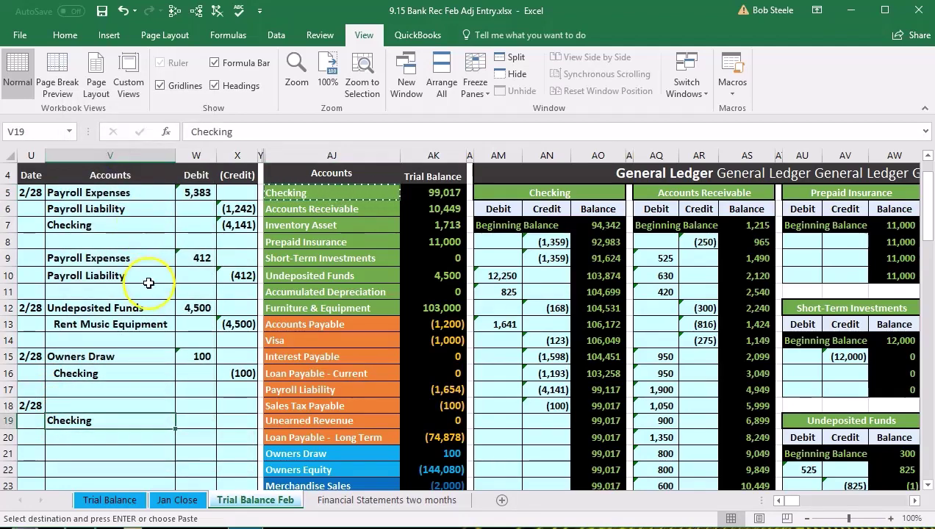
pyautogui.click(64, 35)
pyautogui.click(294, 92)
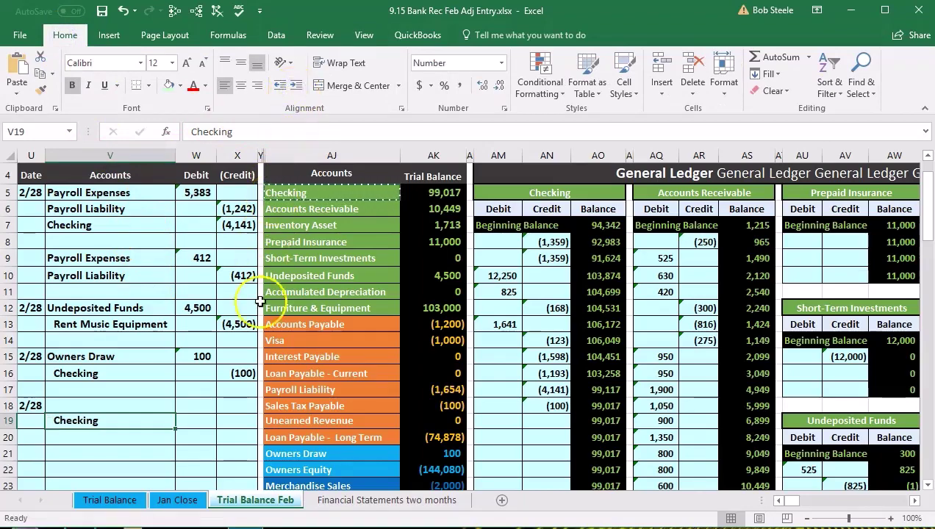
# - Enter -20 in X19 as the credit to Checking
pyautogui.scroll(-2, 233, 346)
pyautogui.click(230, 319)
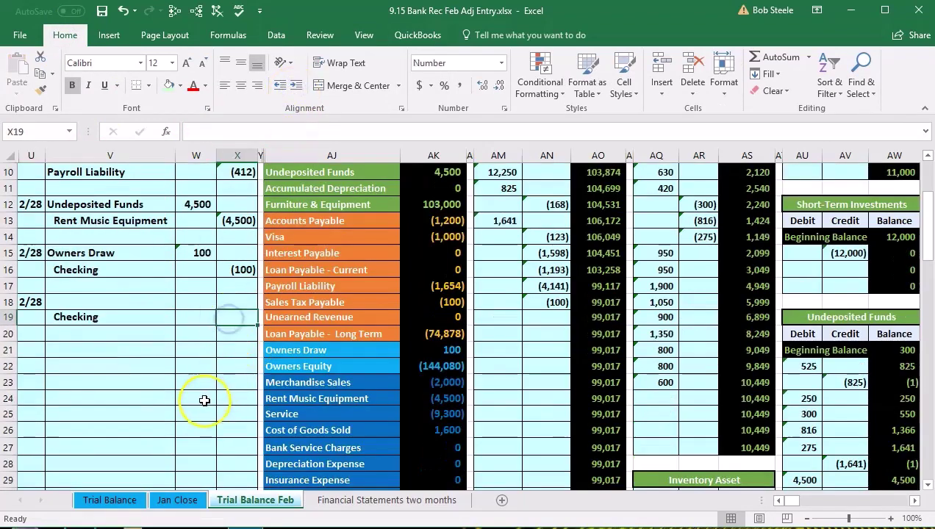
pyautogui.scroll(1, 205, 401)
pyautogui.write('-')
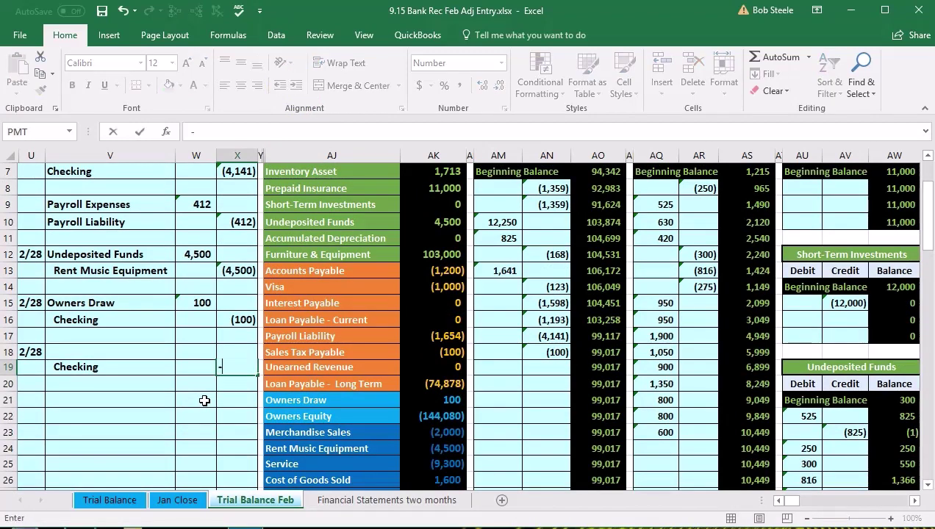
pyautogui.write('20')
pyautogui.press('Return')
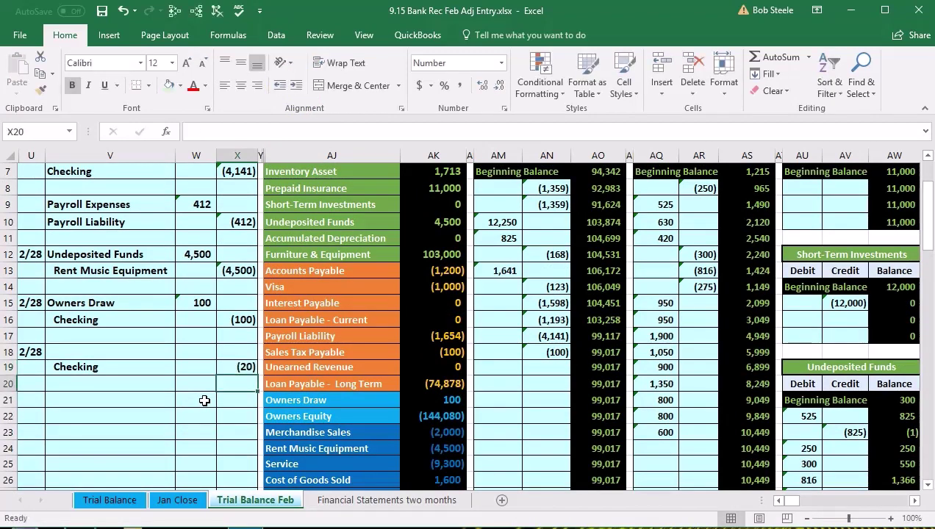
# - Set the W18 debit to =-X19 so it shows 20
pyautogui.press('Left')
pyautogui.press('Up')
pyautogui.press('Up')
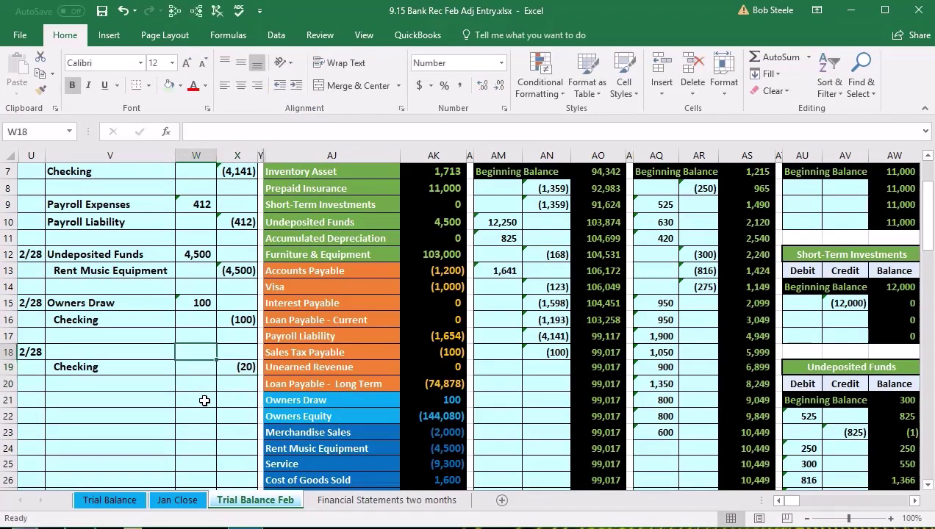
pyautogui.write('-')
pyautogui.press('Down')
pyautogui.press('Right')
pyautogui.press('Return')
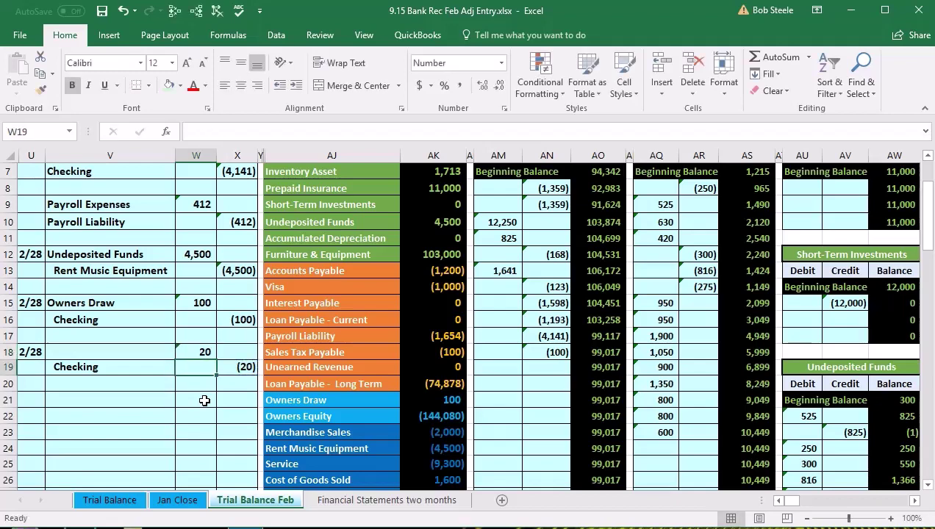
pyautogui.scroll(-2, 221, 408)
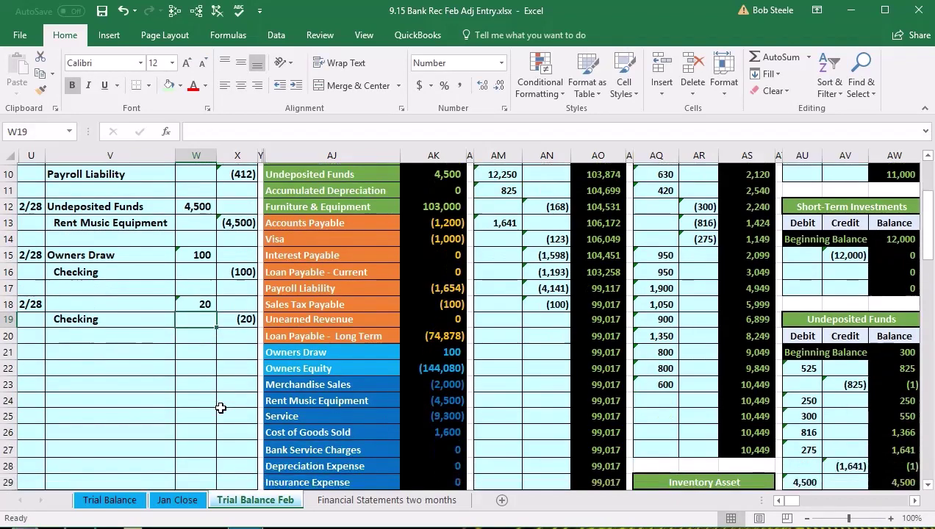
pyautogui.click(286, 401)
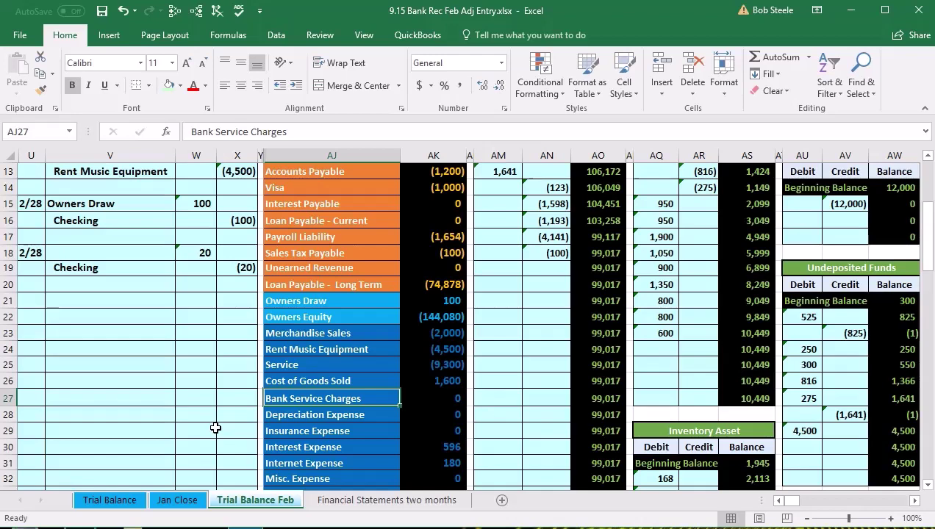
# - Copy Bank Service Charges from AJ27 and paste it as a value into V18
pyautogui.scroll(-1, 216, 428)
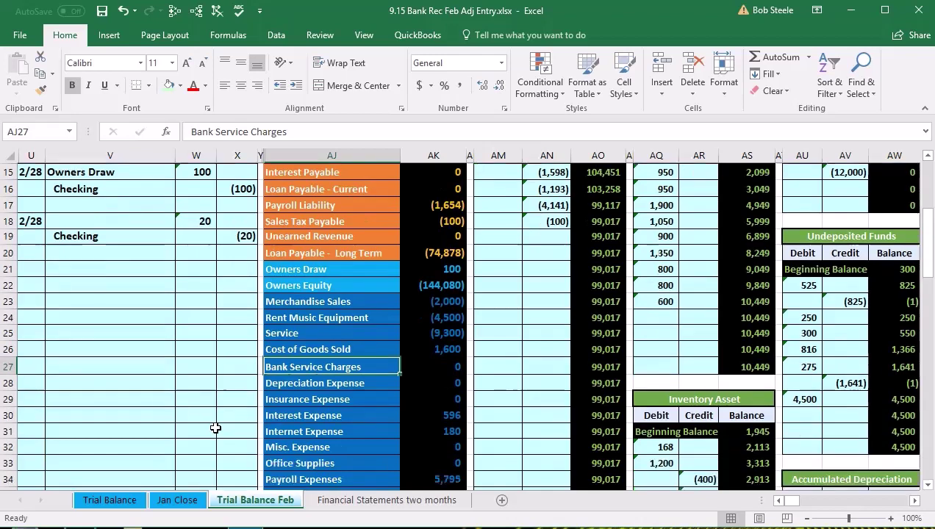
pyautogui.scroll(-1, 215, 428)
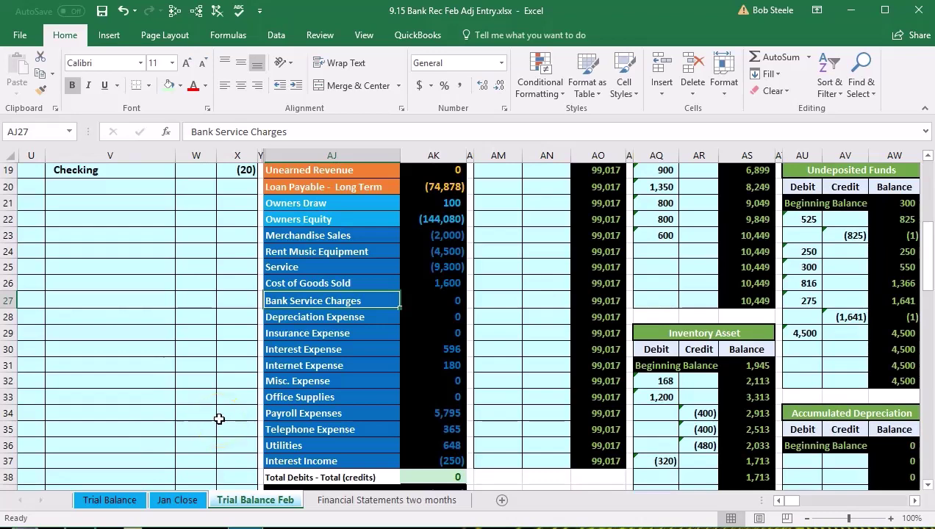
pyautogui.scroll(1, 219, 419)
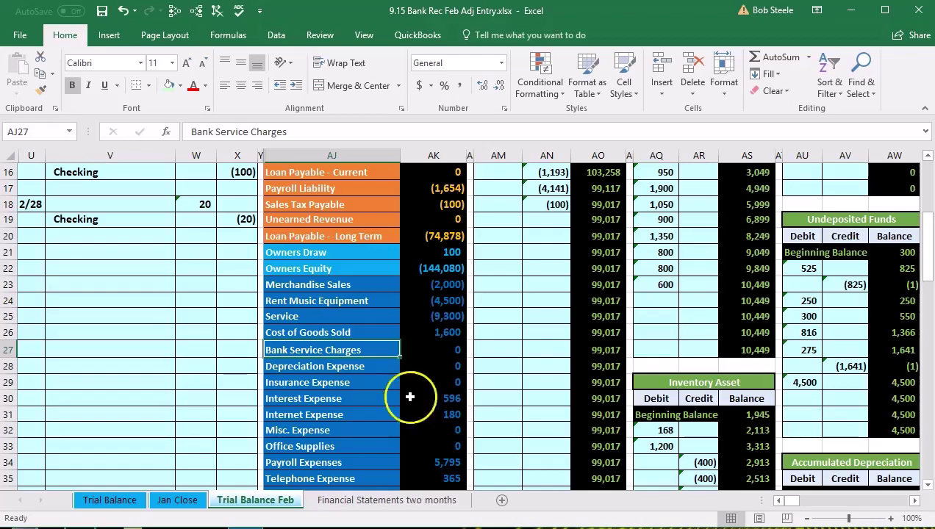
pyautogui.rightClick(374, 353)
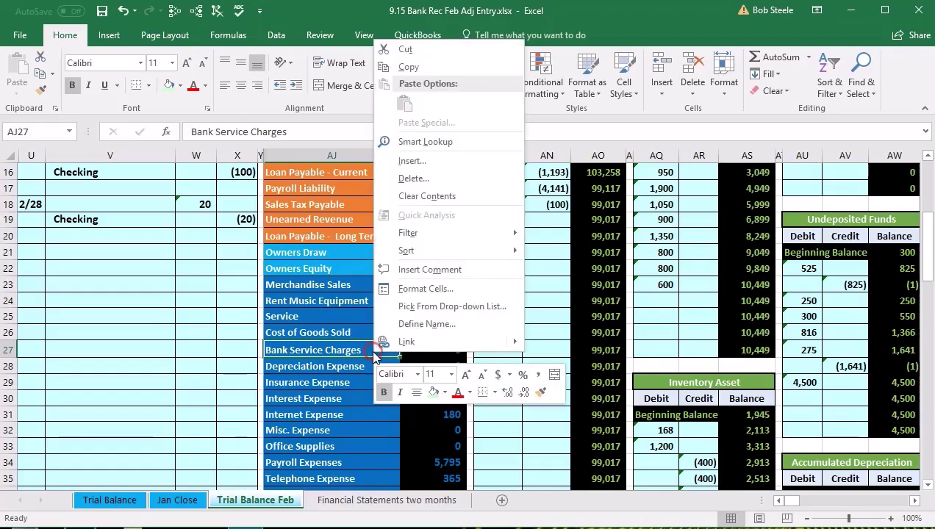
pyautogui.click(395, 67)
pyautogui.click(142, 203)
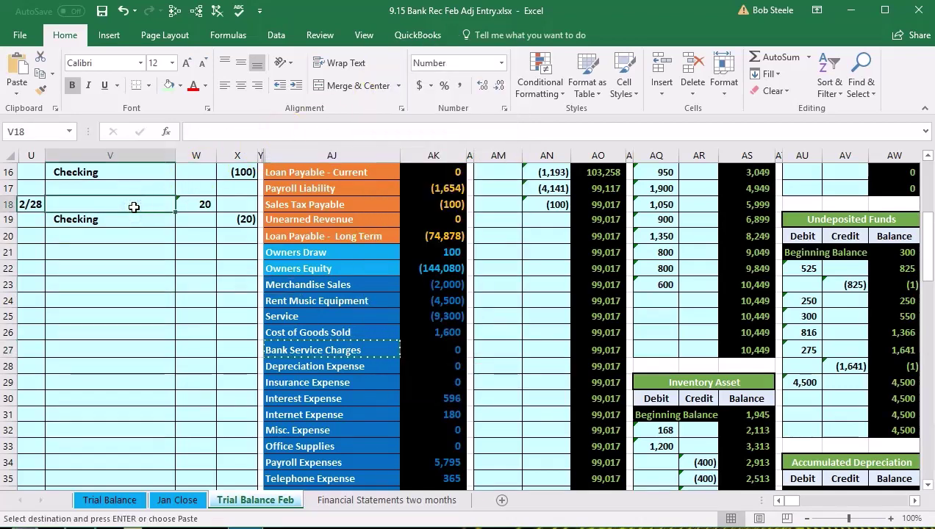
pyautogui.rightClick(134, 207)
pyautogui.click(186, 273)
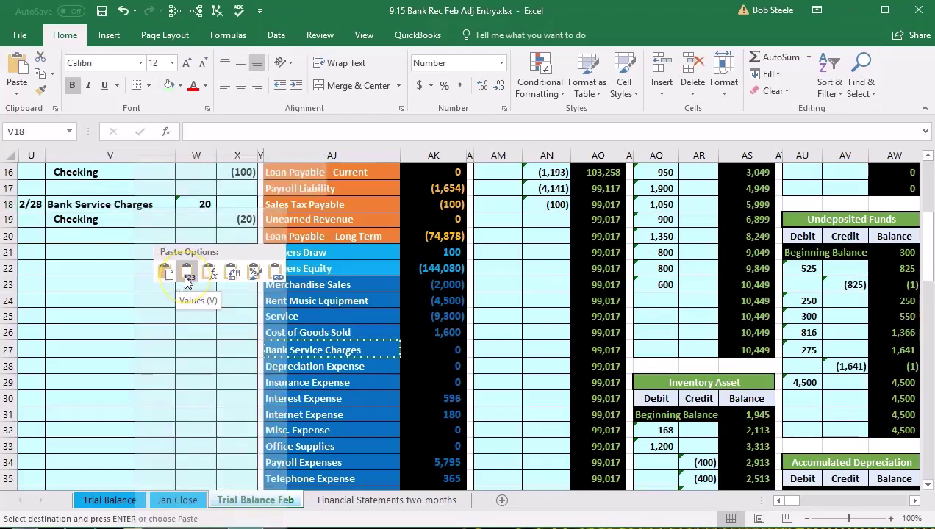
# - Select another range and paste the copied content into it with Ctrl+V
pyautogui.scroll(2, 185, 276)
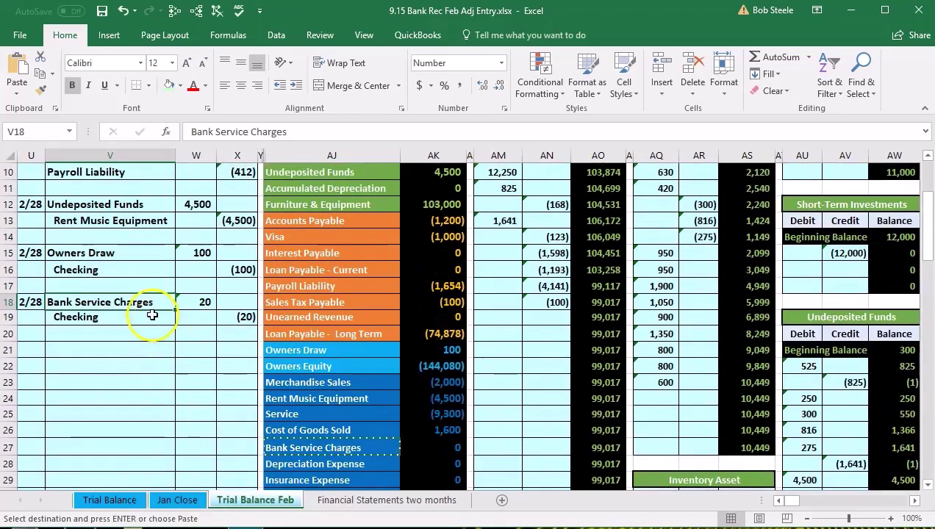
pyautogui.moveTo(164, 305); pyautogui.dragTo(178, 305)
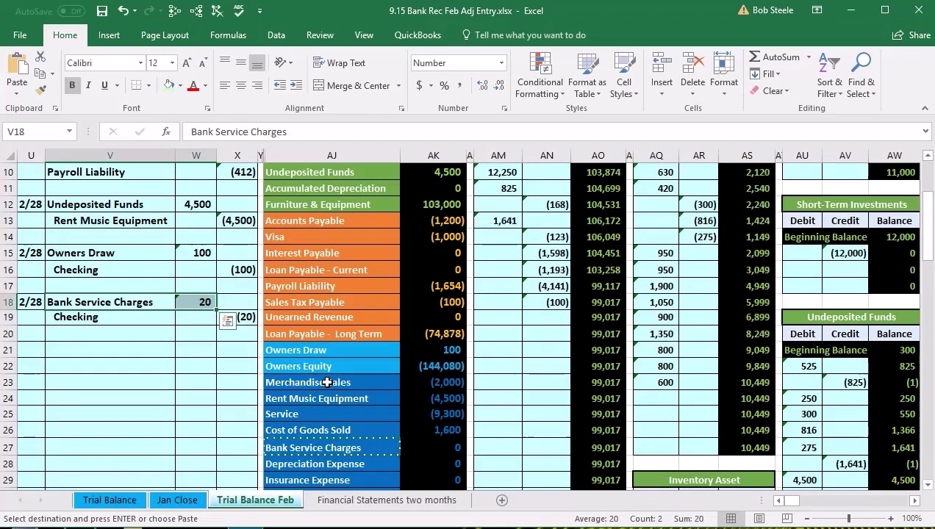
pyautogui.scroll(-1, 326, 383)
pyautogui.moveTo(334, 398); pyautogui.dragTo(409, 390)
pyautogui.hotkey('ctrl', 'v')
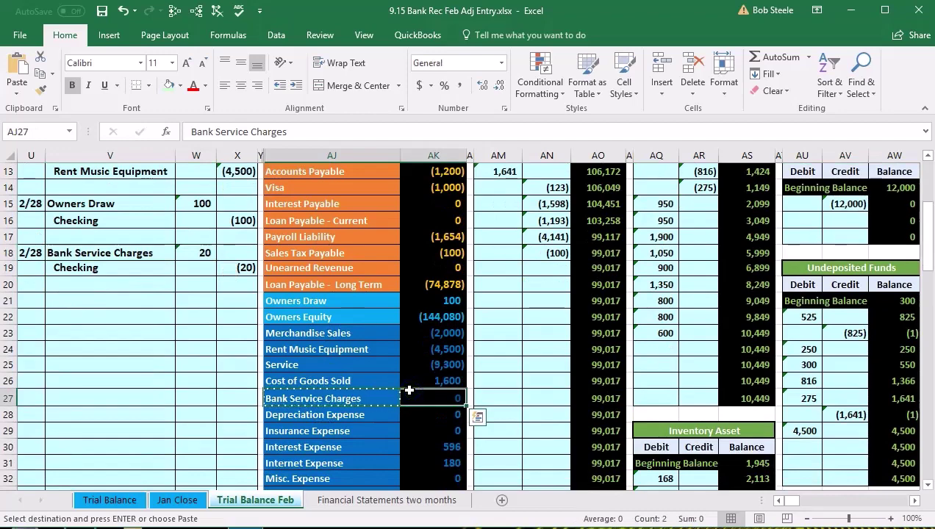
# - Move from the trial balance across to the expense ledgers and income statement
pyautogui.scroll(1, 411, 382)
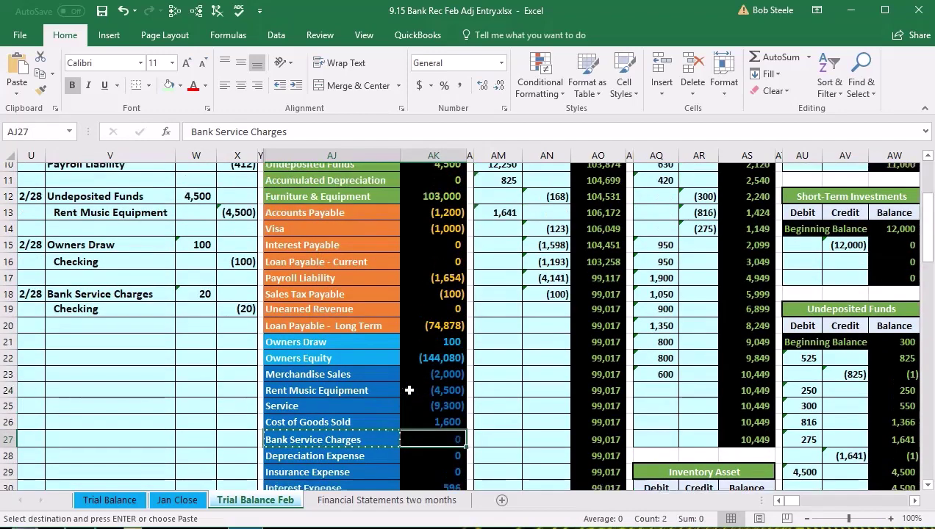
pyautogui.click(421, 366)
pyautogui.press('Right')
pyautogui.press('Right')
pyautogui.press('Right')
pyautogui.press('Right')
pyautogui.press('Right')
pyautogui.press('Right')
pyautogui.press('Right')
pyautogui.press('Right')
pyautogui.press('Right')
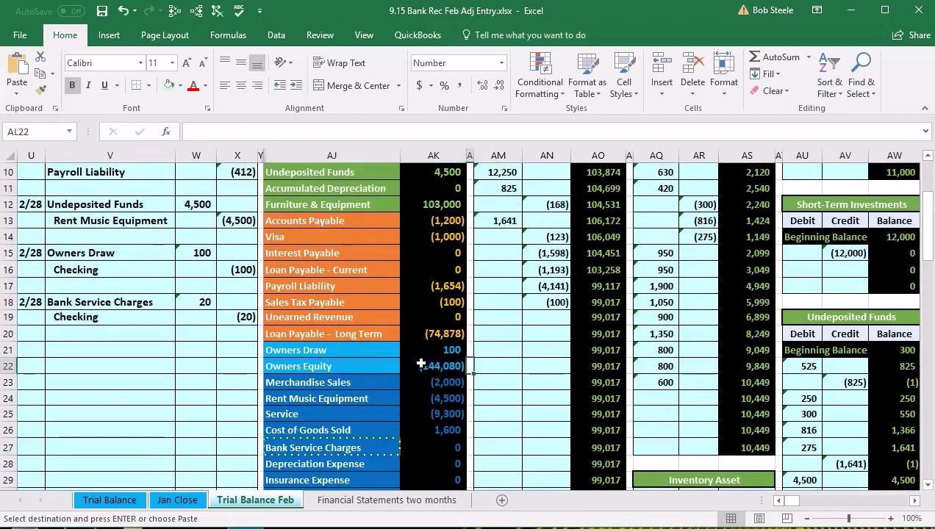
pyautogui.press('Right')
pyautogui.press('Right')
pyautogui.press('Right')
pyautogui.press('Right')
pyautogui.press('Right')
pyautogui.press('Right')
pyautogui.press('Right')
pyautogui.press('Right')
pyautogui.press('Right')
pyautogui.press('Right')
pyautogui.press('Right')
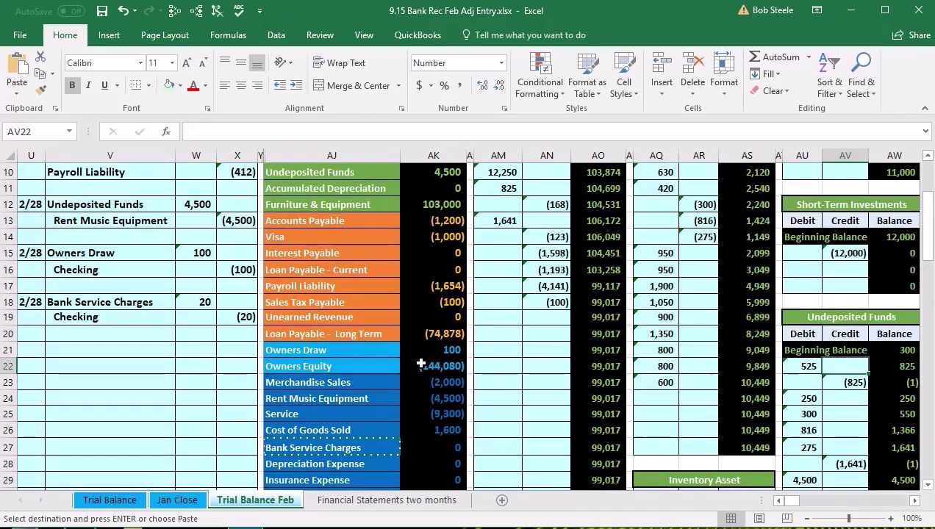
pyautogui.press('Right')
pyautogui.press('Right')
pyautogui.press('Right')
pyautogui.press('Right')
pyautogui.press('Right')
pyautogui.press('Right')
pyautogui.press('Right')
pyautogui.press('Right')
pyautogui.press('Right')
pyautogui.press('Right')
pyautogui.press('Right')
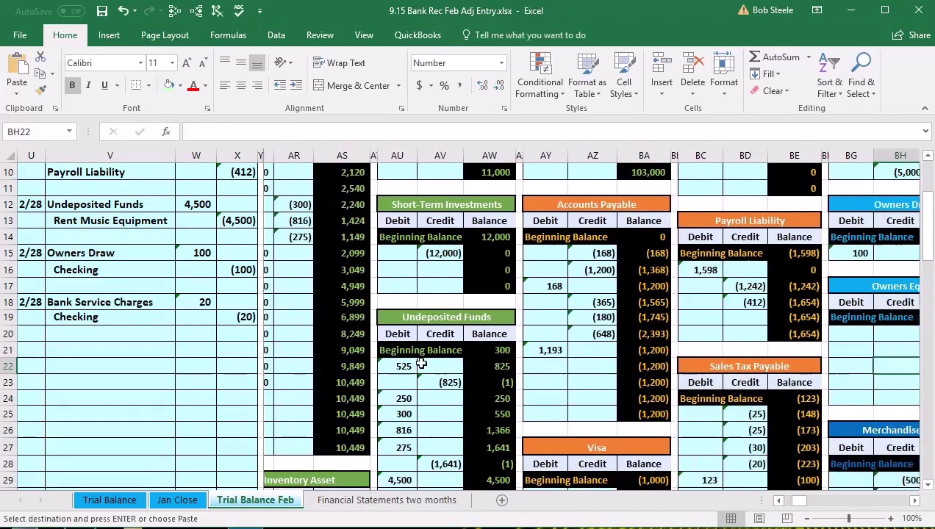
pyautogui.press('Right')
pyautogui.press('Right')
pyautogui.press('Right')
pyautogui.press('Right')
pyautogui.press('Right')
pyautogui.press('Right')
pyautogui.press('Right')
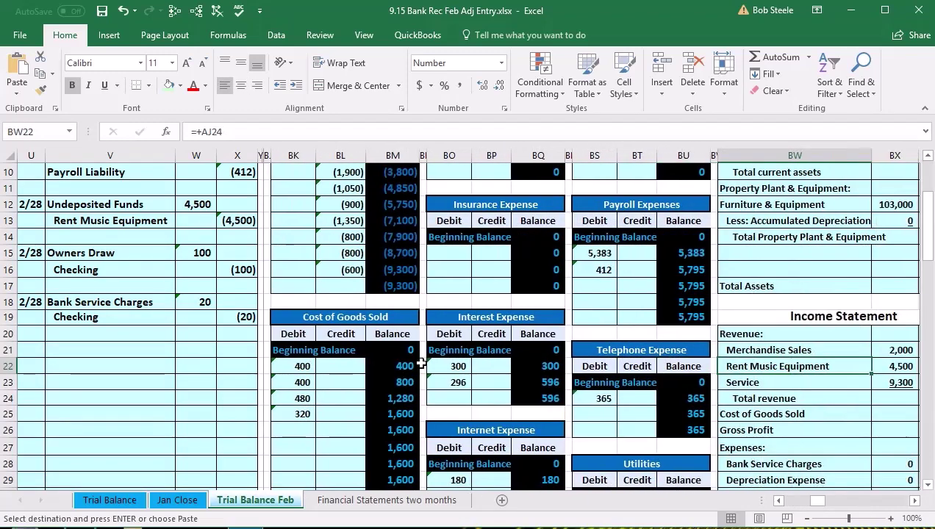
pyautogui.scroll(-5, 421, 364)
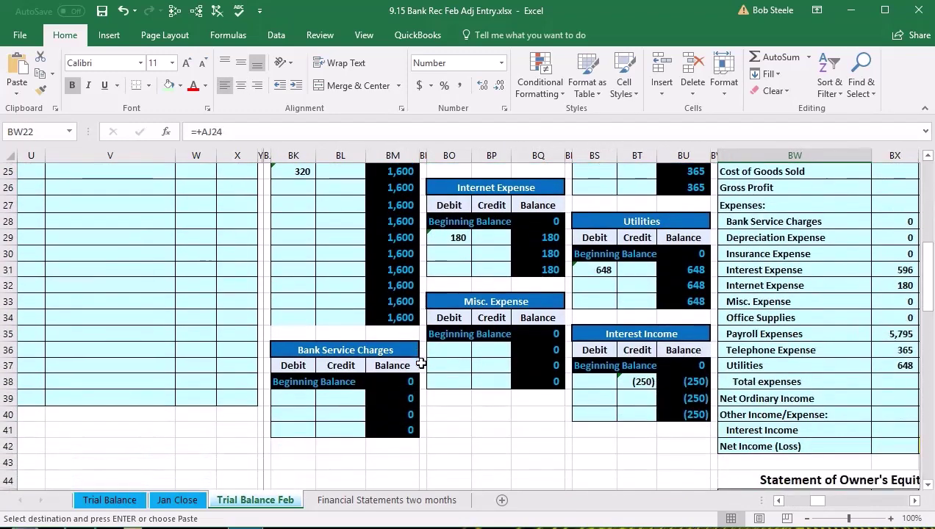
# - Link Bank Service Charges debit cell BK39 to the journal's 20 debit in W18
pyautogui.click(298, 399)
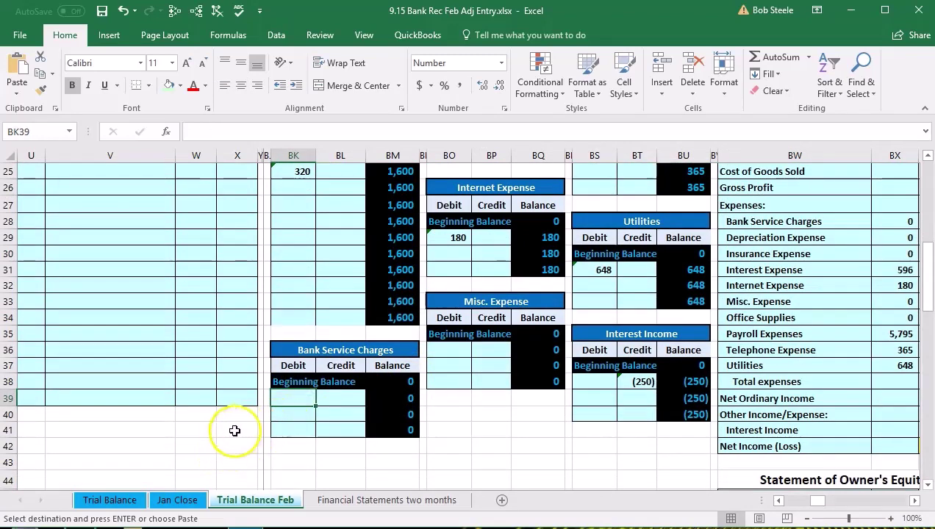
pyautogui.scroll(1, 228, 433)
pyautogui.scroll(3, 227, 432)
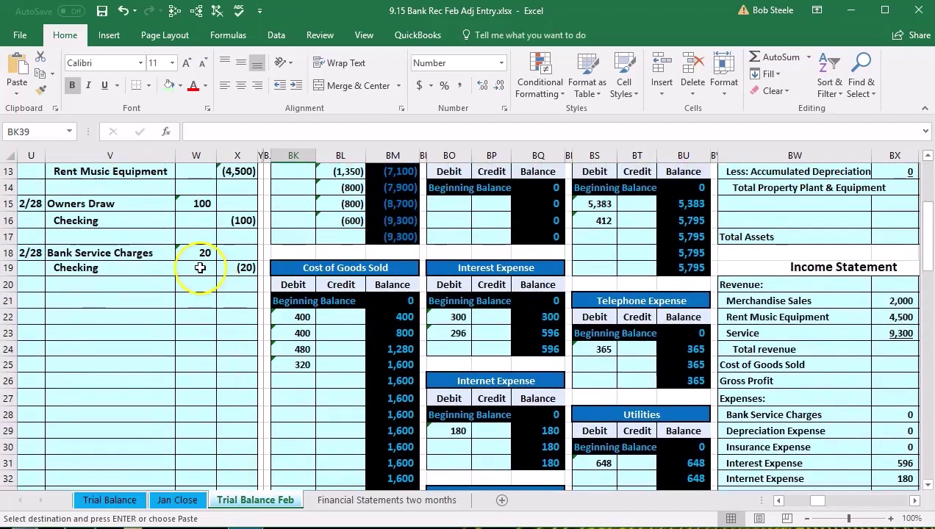
pyautogui.scroll(-4, 217, 378)
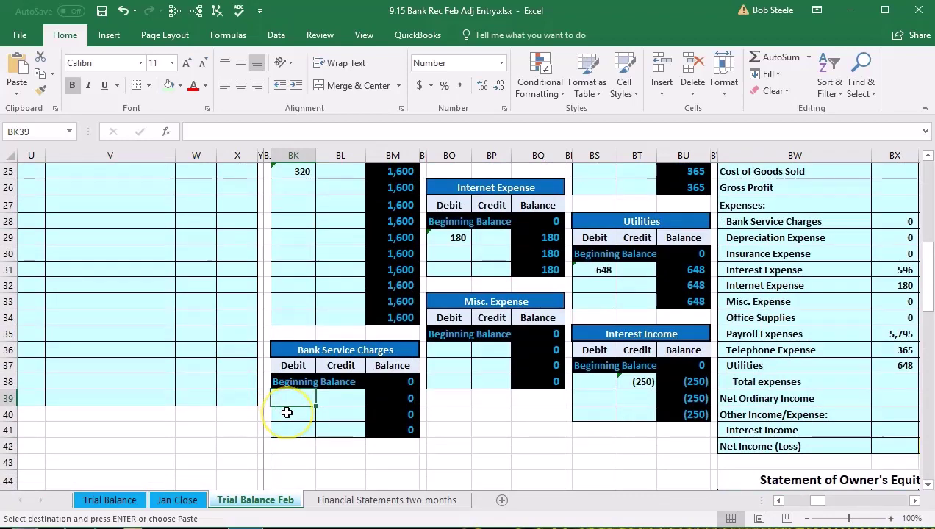
pyautogui.write('=')
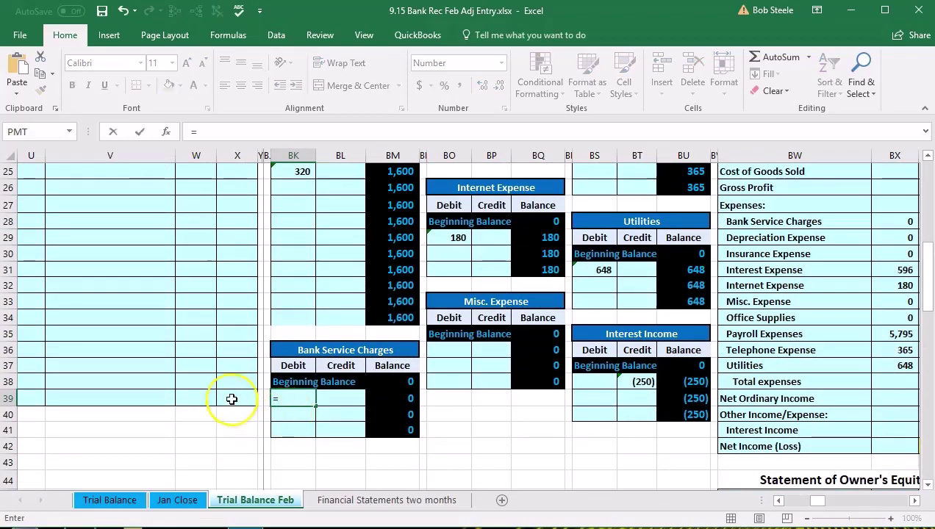
pyautogui.scroll(4, 232, 400)
pyautogui.scroll(1, 232, 400)
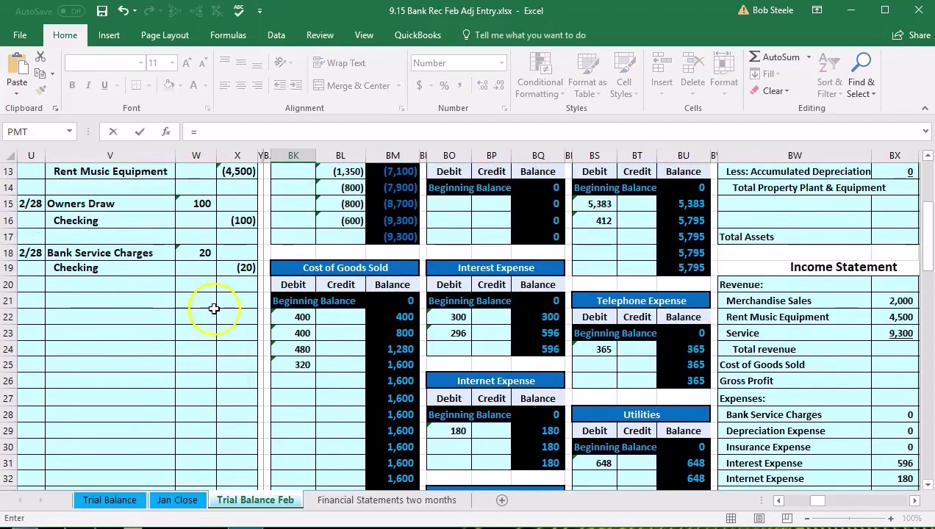
pyautogui.click(195, 253)
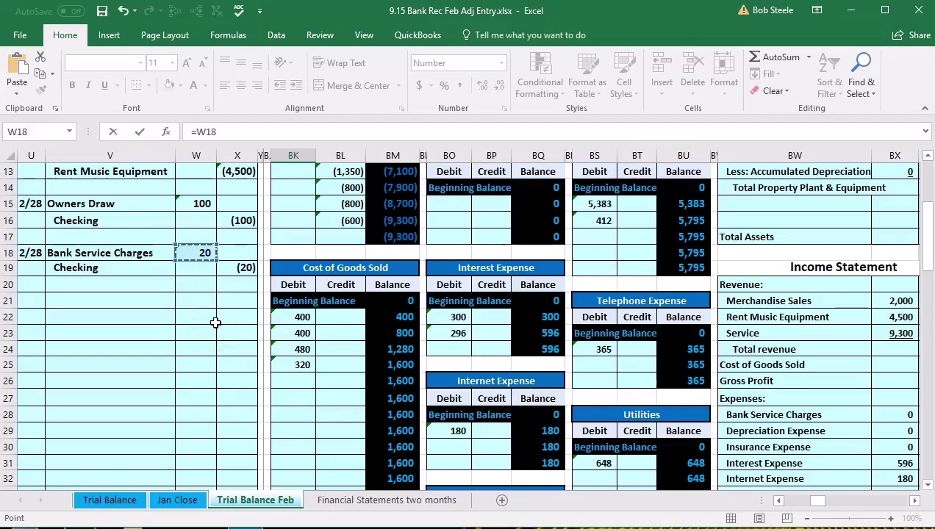
pyautogui.press('Return')
pyautogui.press('Right')
pyautogui.press('Right')
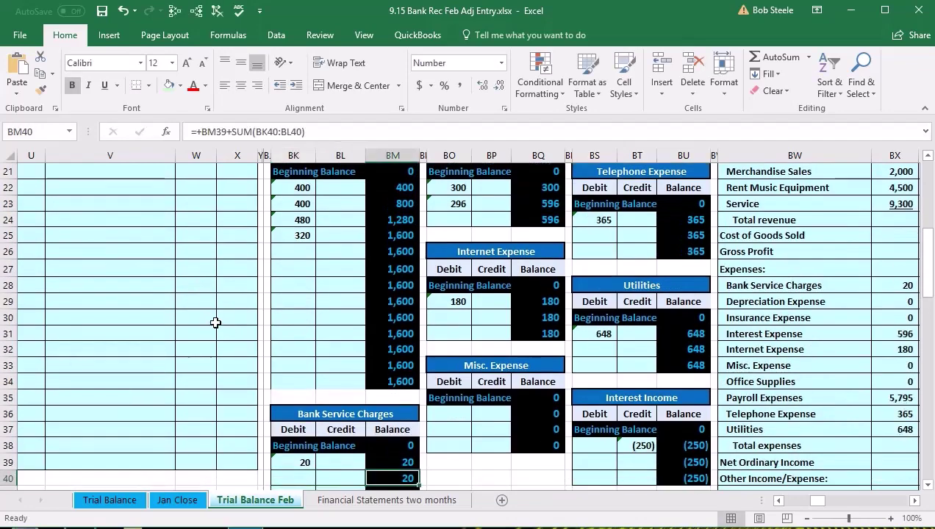